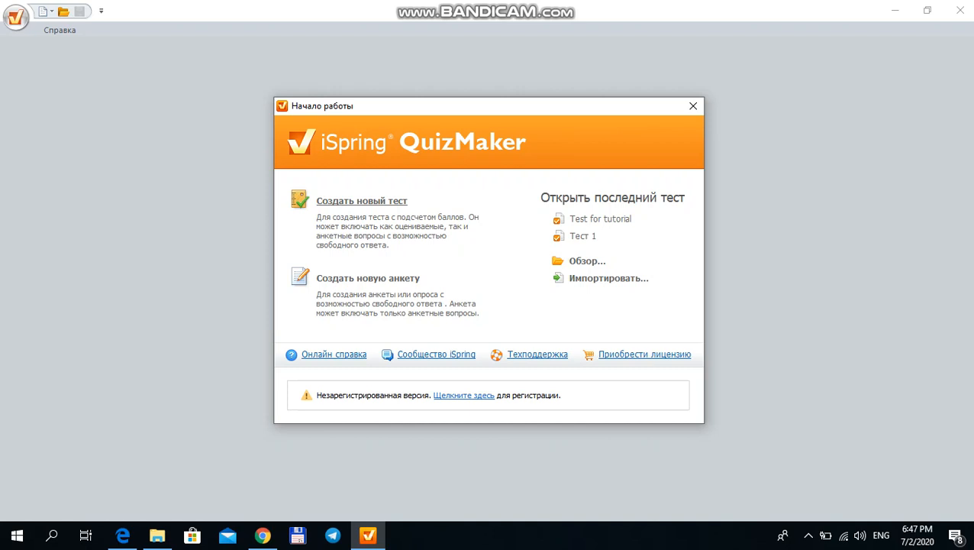
Step: Create a new scored test and add an information slide to it
click(362, 200)
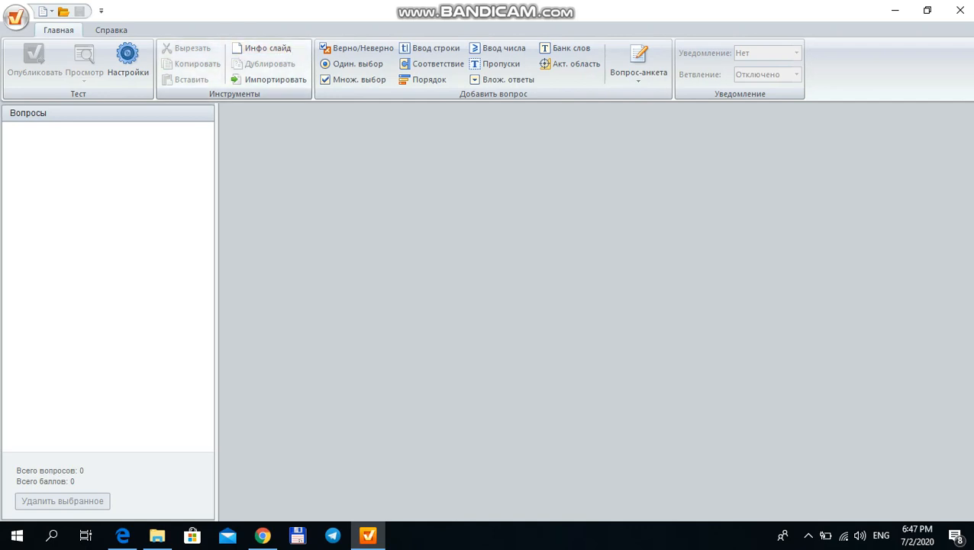
click(262, 48)
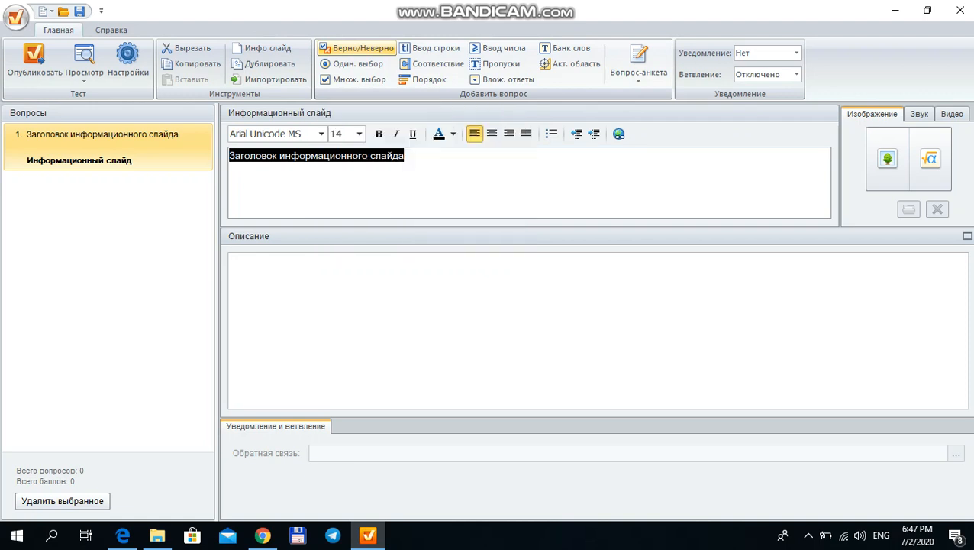
Step: Add a true/false question reading "The suffix of superlative form is -er." and mark Неверно as the correct answer
click(356, 48)
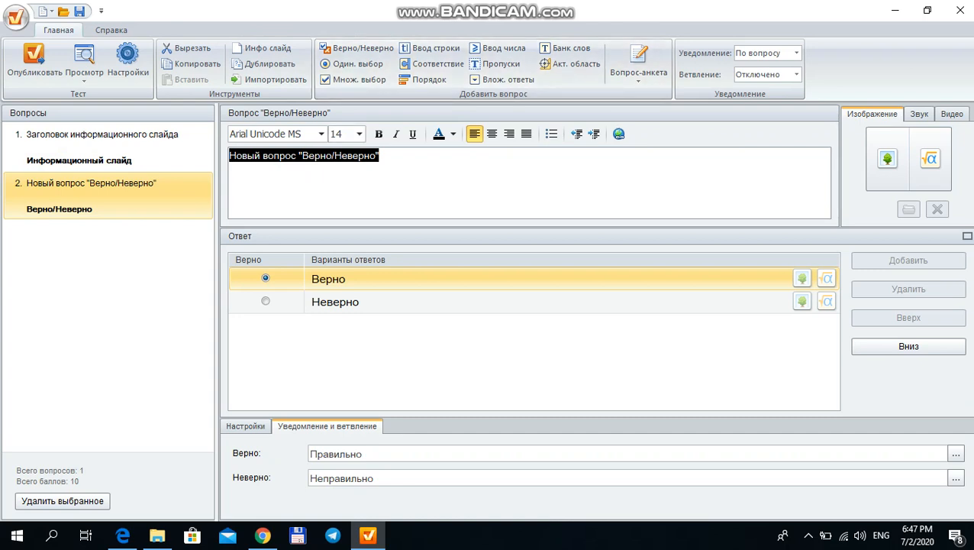
text(The)
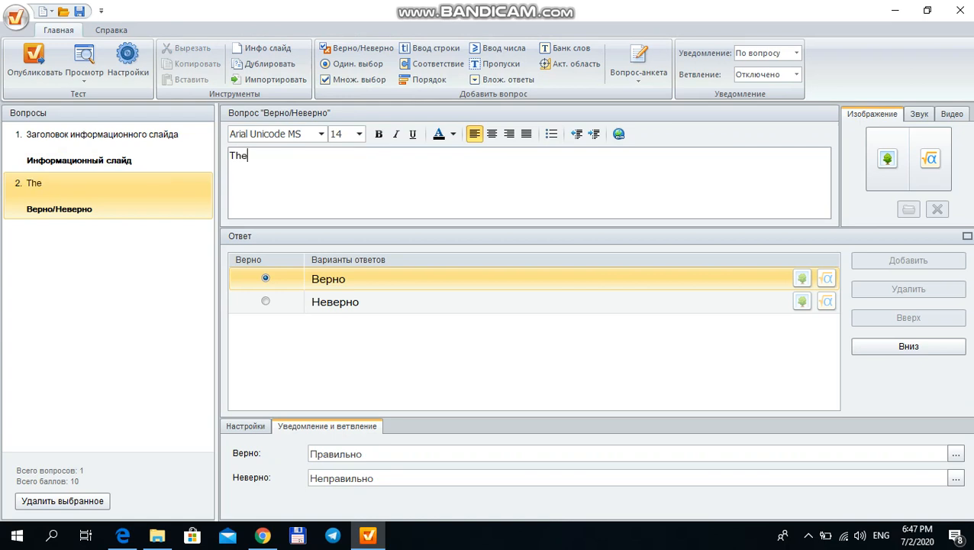
text( superlative )
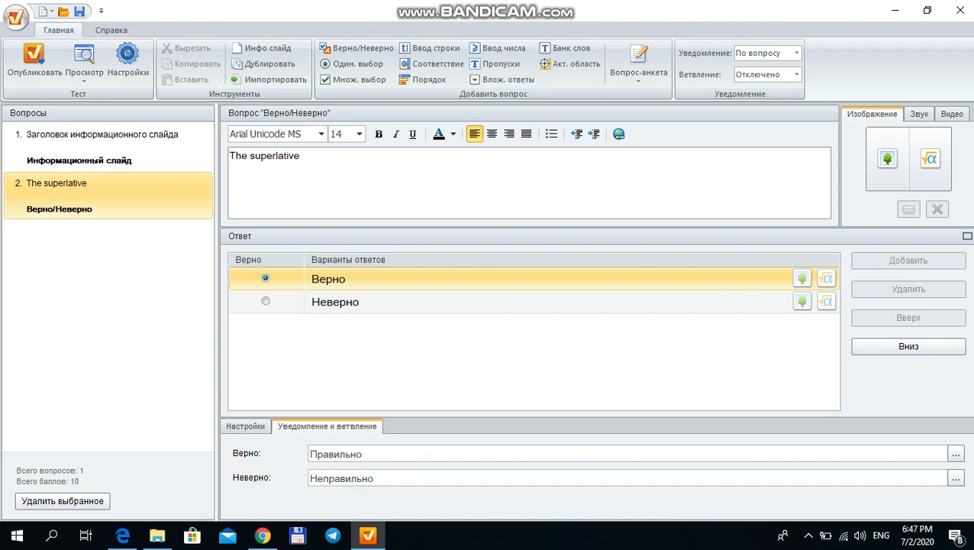
text(form)
click(278, 156)
key(Left)
key(Left)
text(suffix)
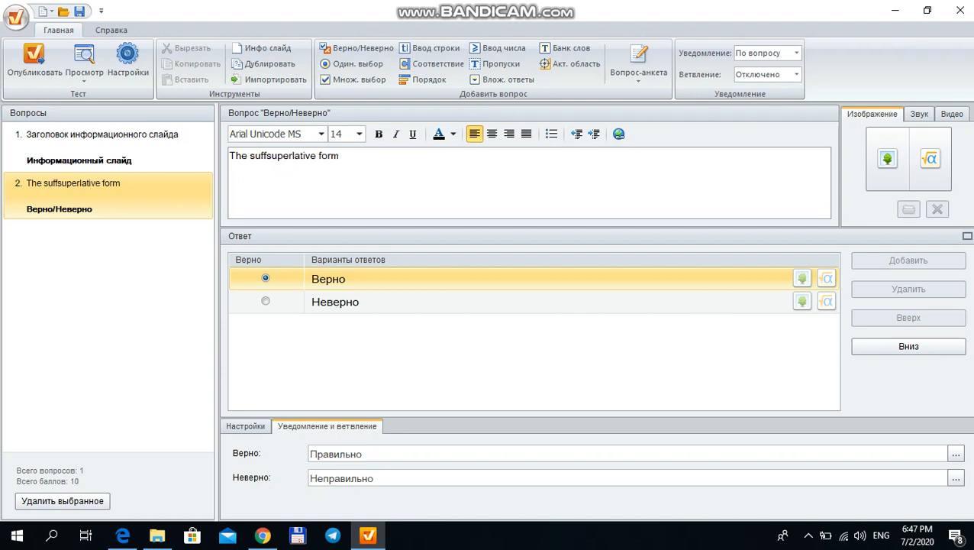
text( of)
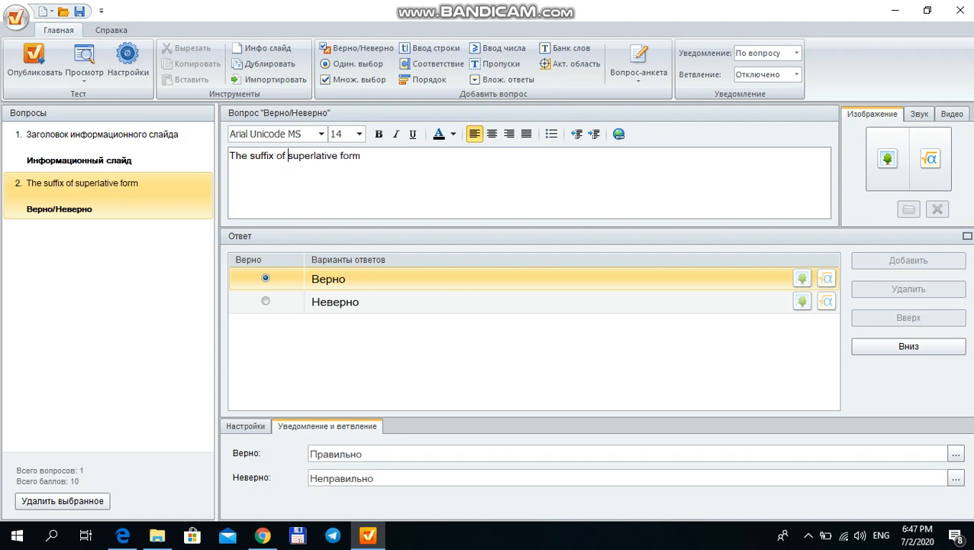
key(shift+End)
key(End)
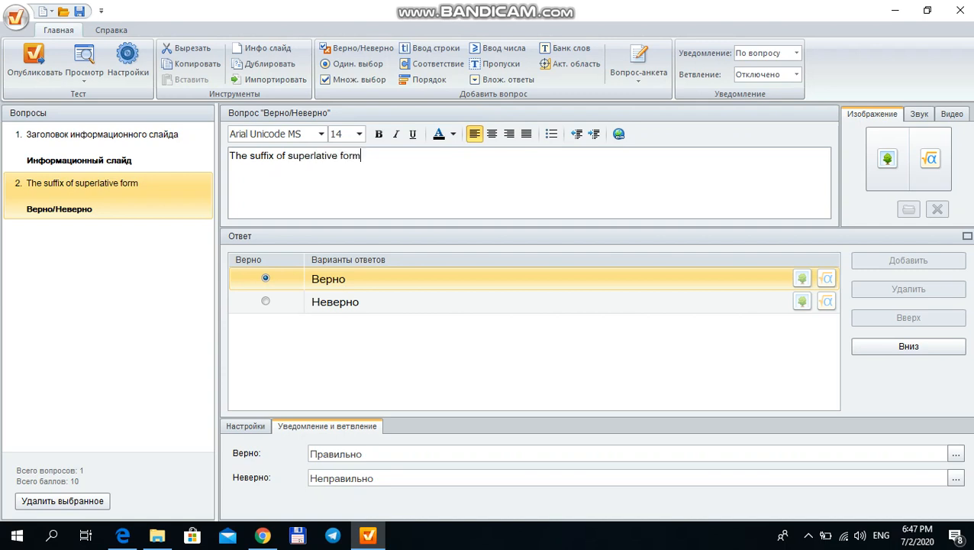
text(is)
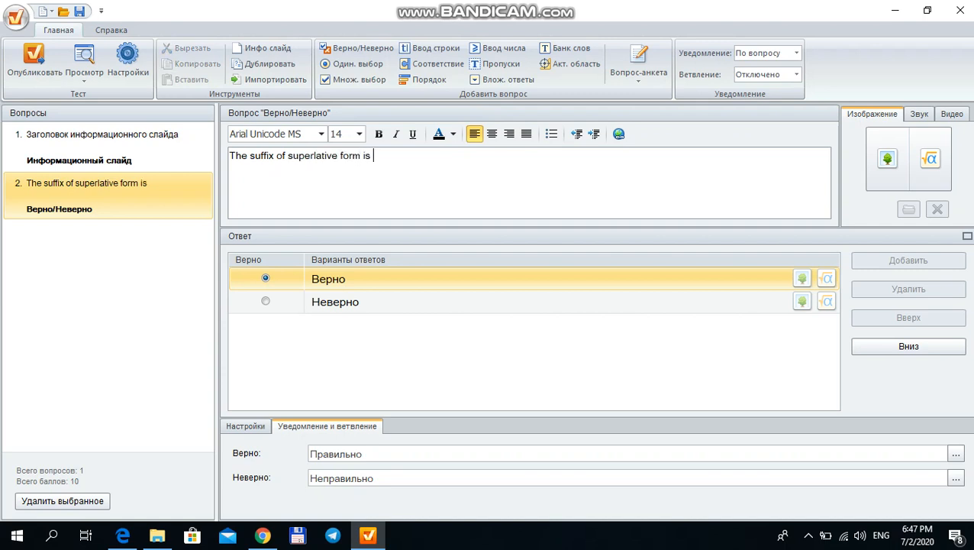
text( -er.)
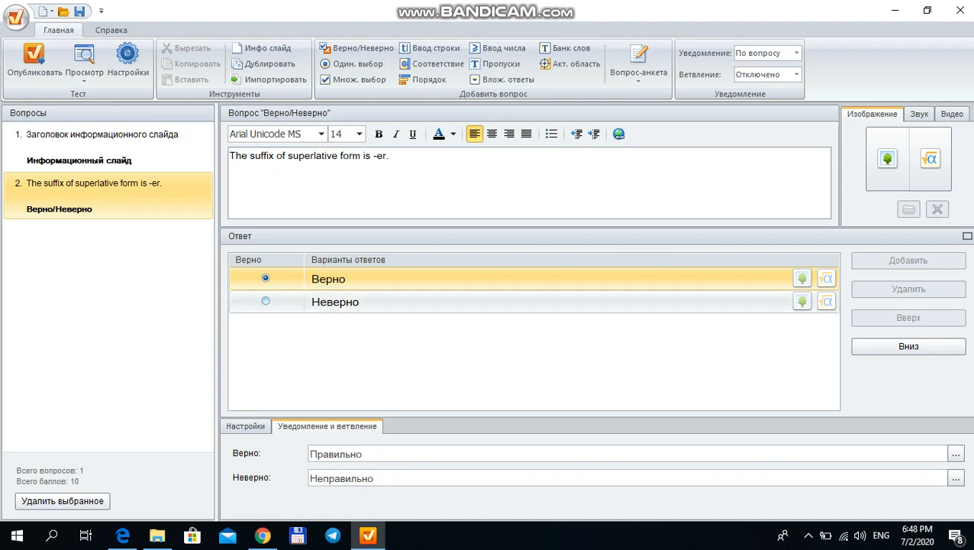
click(266, 301)
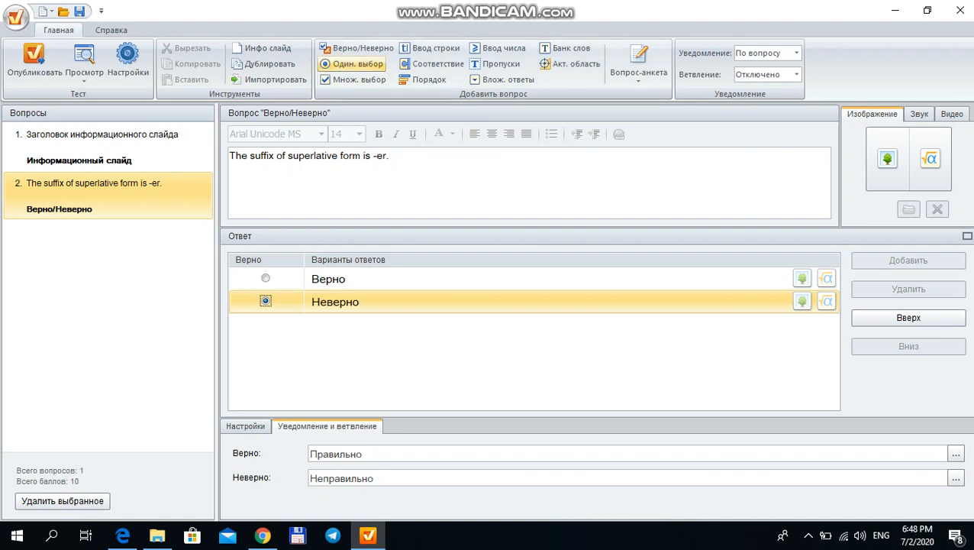
Step: Add a single-choice question and give it a third answer option
click(352, 63)
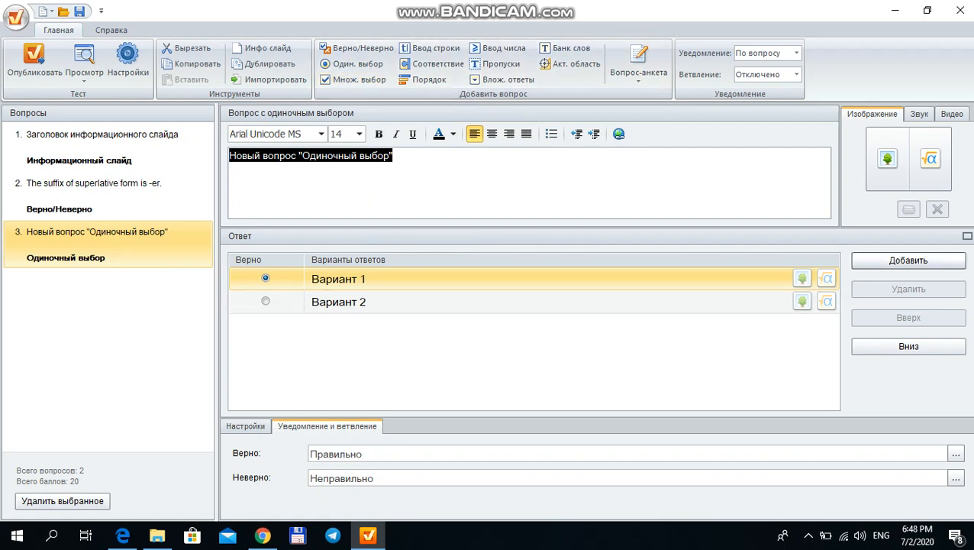
click(908, 260)
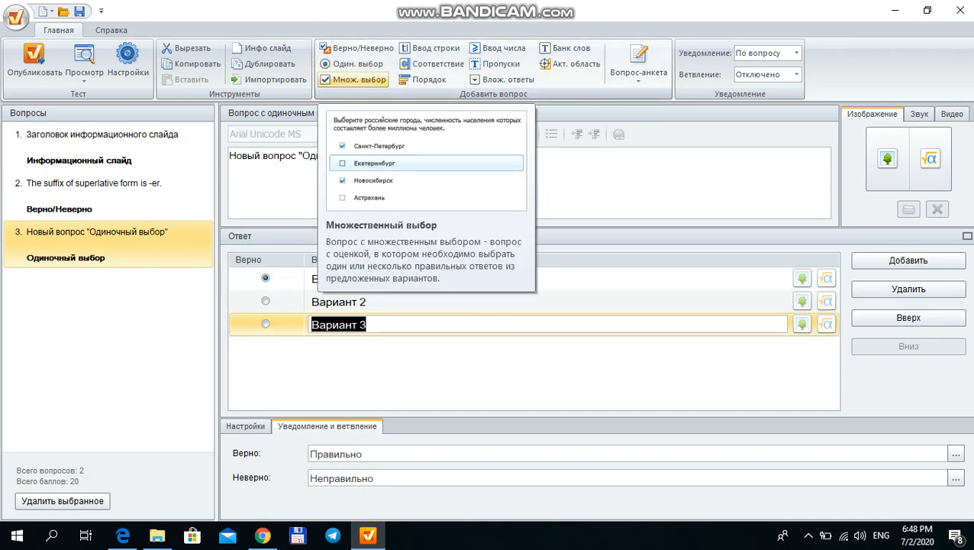
Step: Add a multiple-choice question with a third answer option and mark Вариант 2 as correct too
click(356, 80)
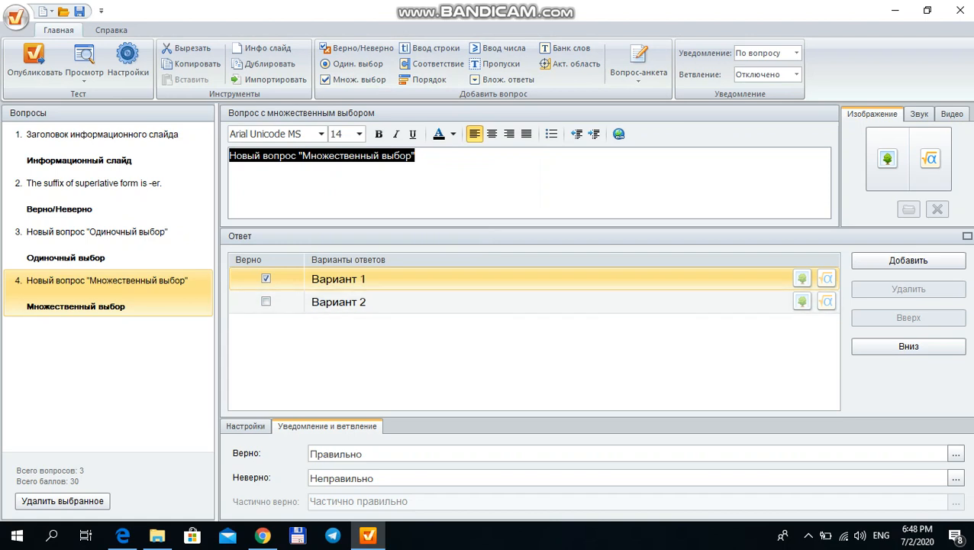
click(908, 261)
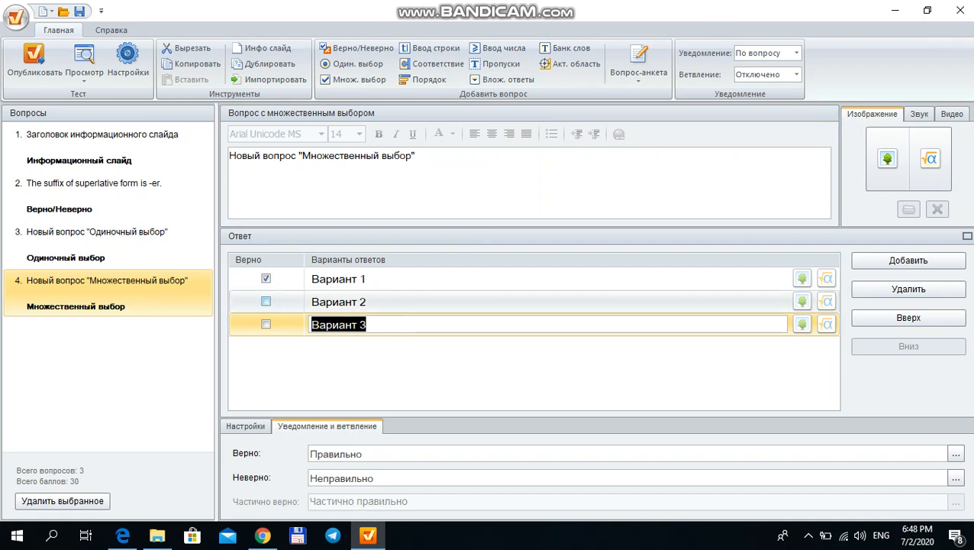
click(266, 301)
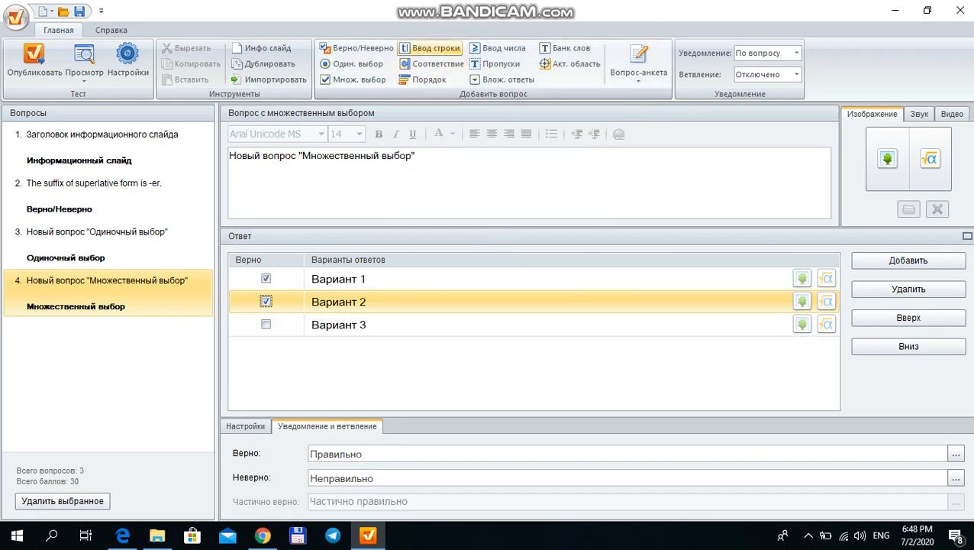
Step: Add a text-entry question (Ввод строки) and a matching question (Соответствие) to the test
click(430, 47)
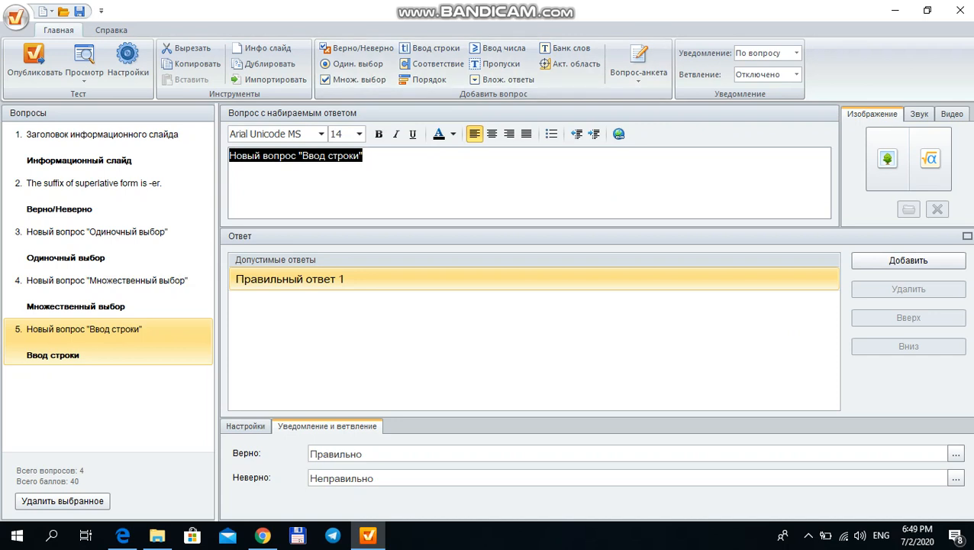
click(290, 279)
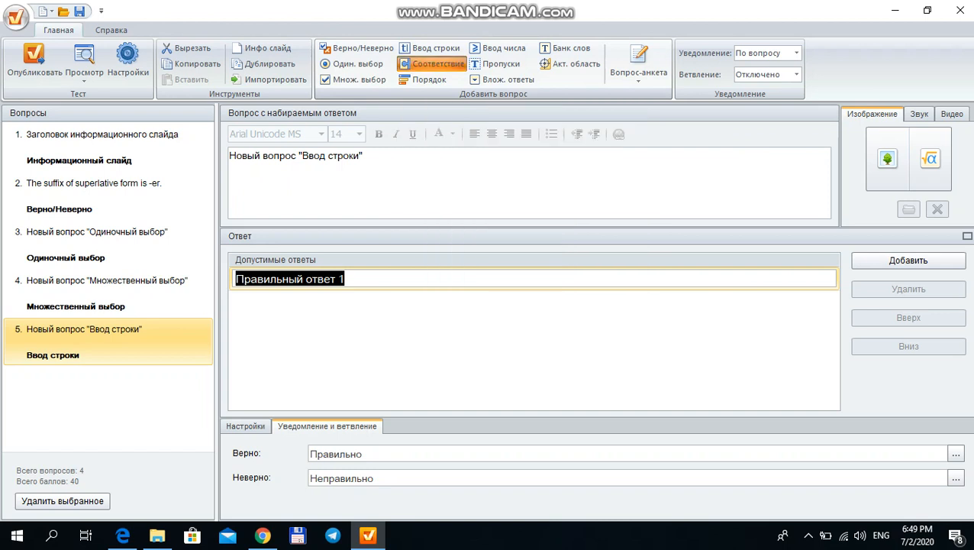
click(434, 63)
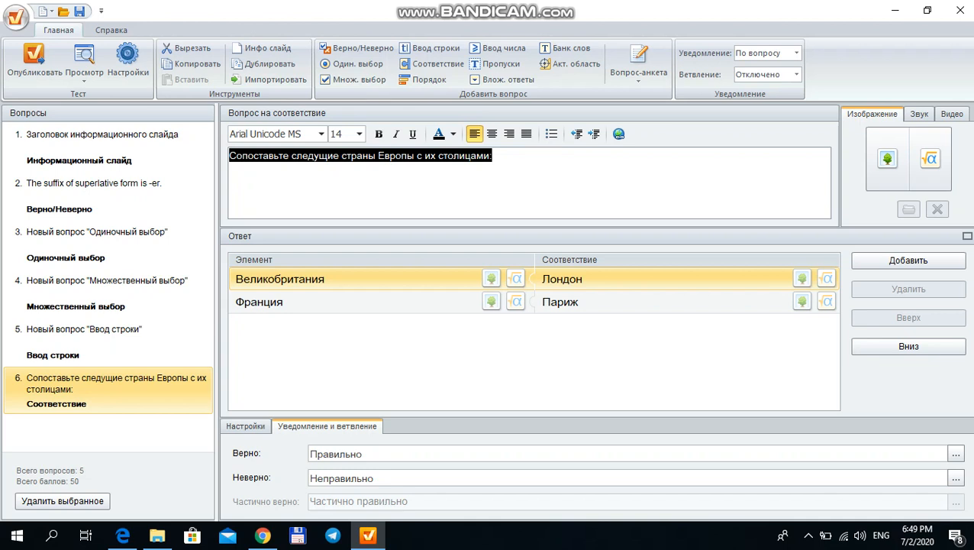
text(The c)
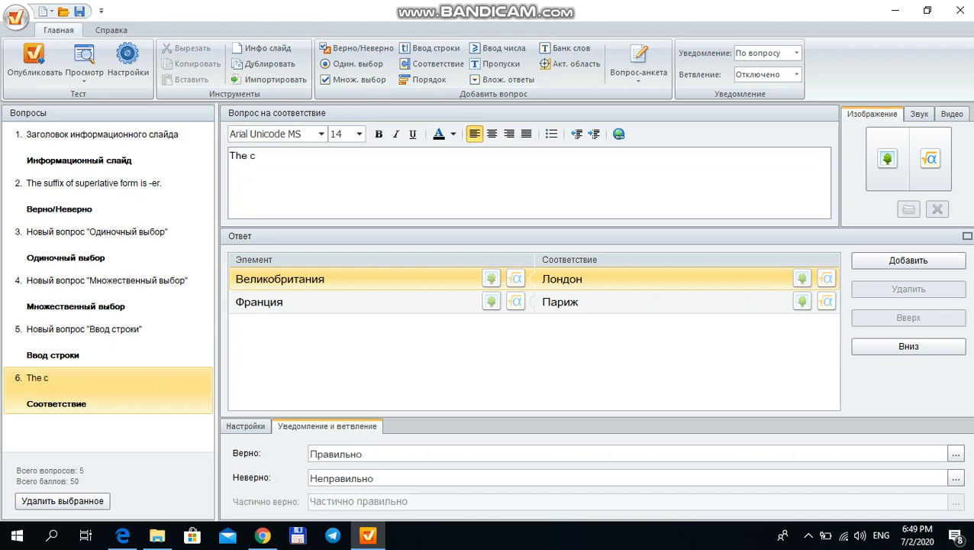
text(apital of Great)
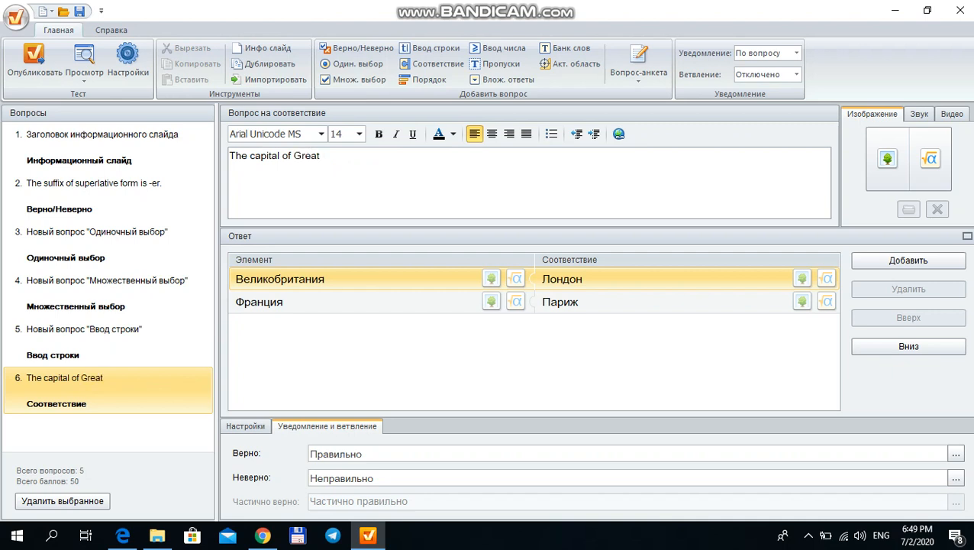
key(BackSpace)
key(BackSpace)
key(BackSpace)
key(BackSpace)
key(BackSpace)
key(BackSpace)
key(BackSpace)
key(BackSpace)
key(BackSpace)
key(BackSpace)
key(BackSpace)
key(BackSpace)
key(BackSpace)
key(BackSpace)
key(BackSpace)
key(BackSpace)
key(BackSpace)
key(BackSpace)
key(BackSpace)
key(BackSpace)
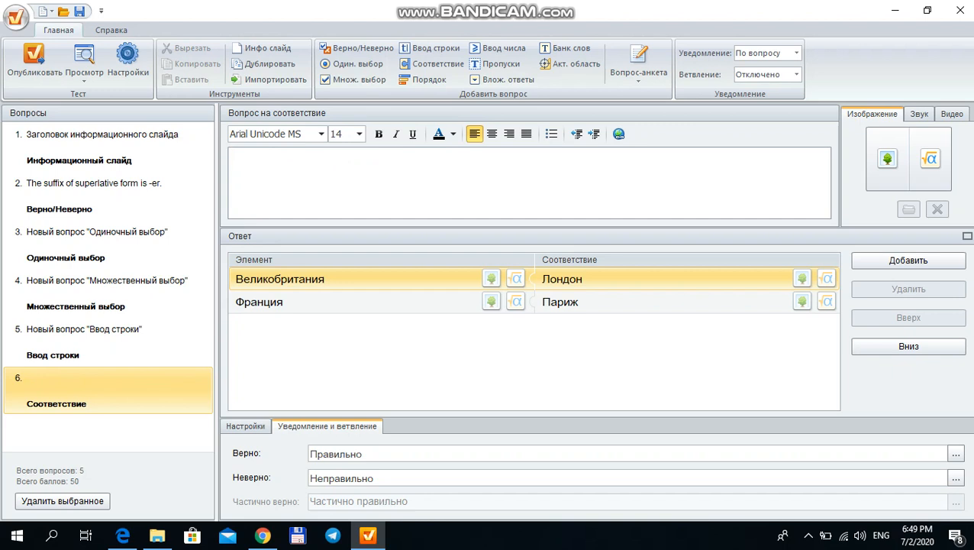
Step: Word the matching question as "Match the capitals with countries"
text(Match the capi)
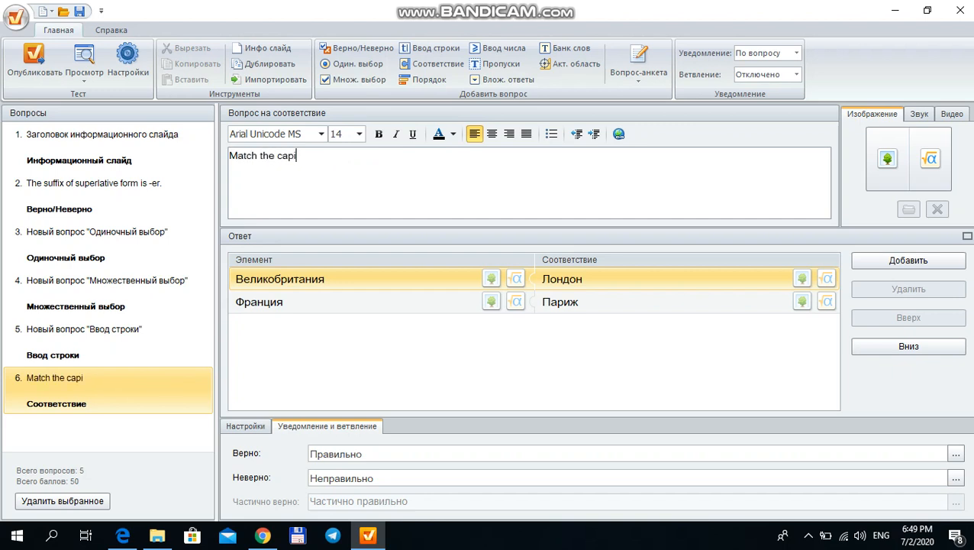
text(tals with countries)
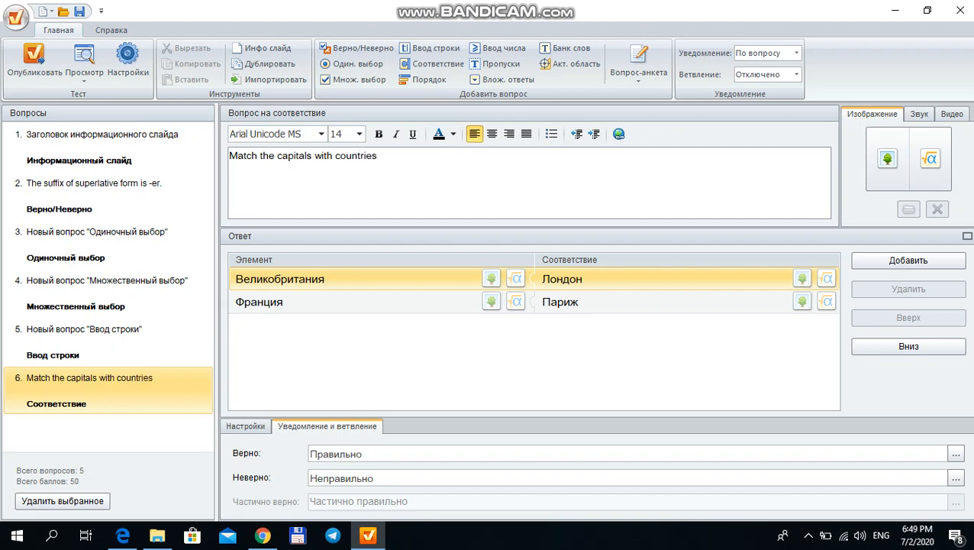
Step: Set the first matching pair to Great Britain and London
key(ctrl+a)
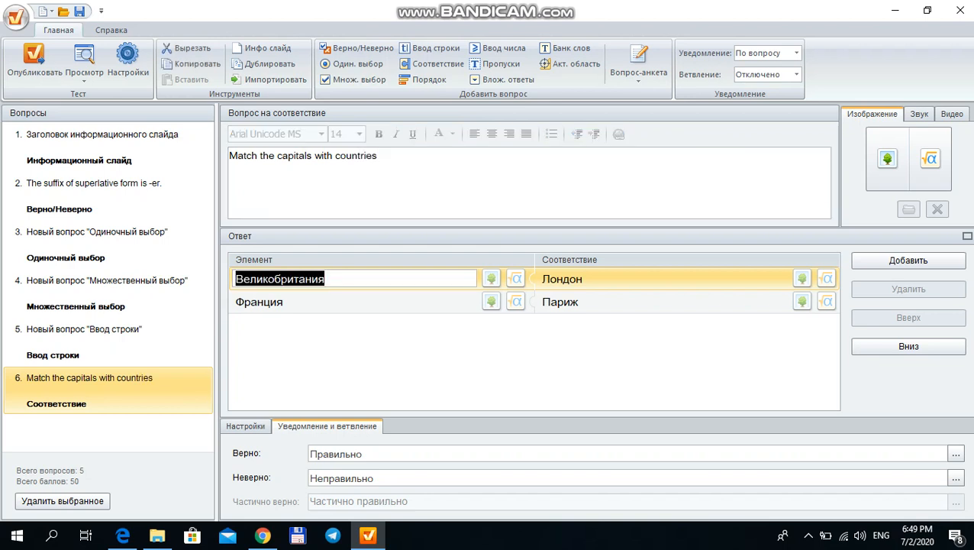
text(Great Briata)
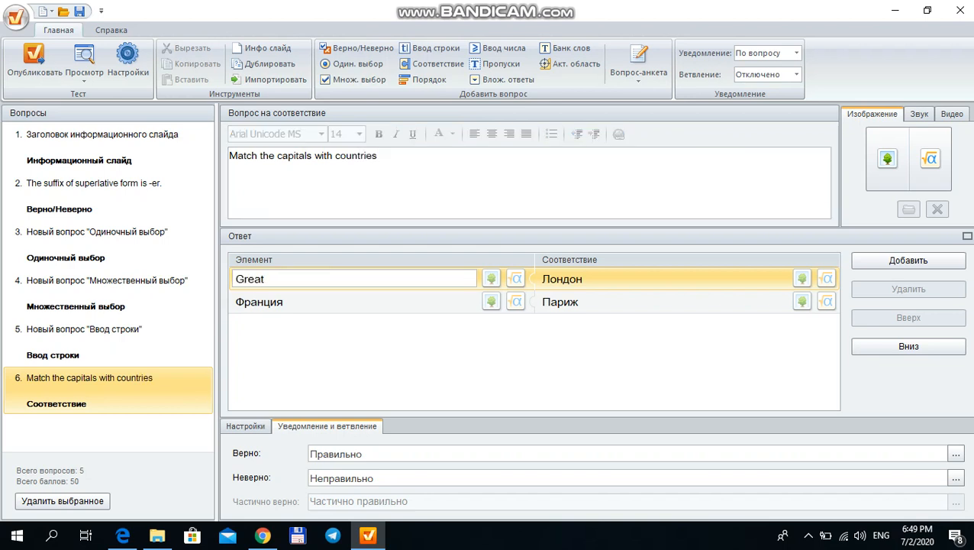
key(BackSpace)
key(BackSpace)
key(BackSpace)
text(tain)
key(Tab)
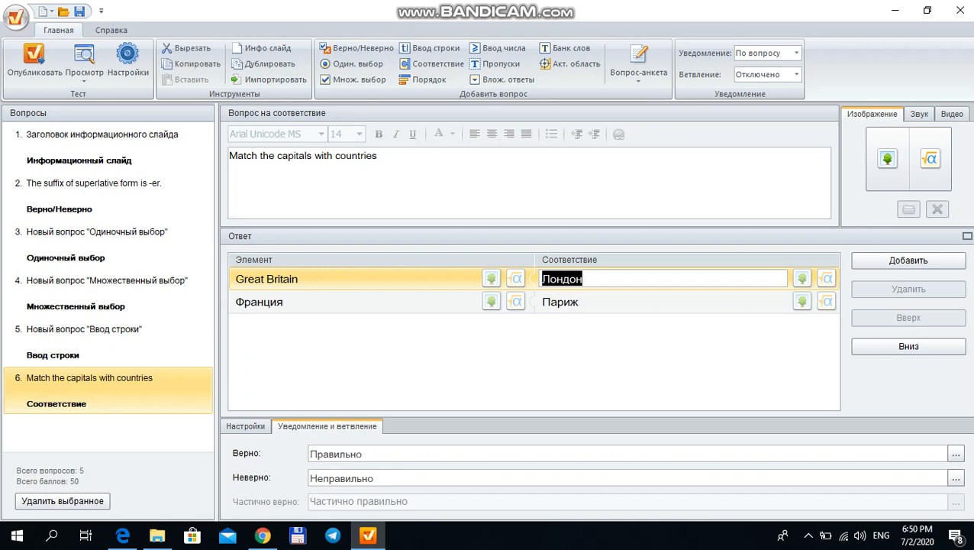
text(London)
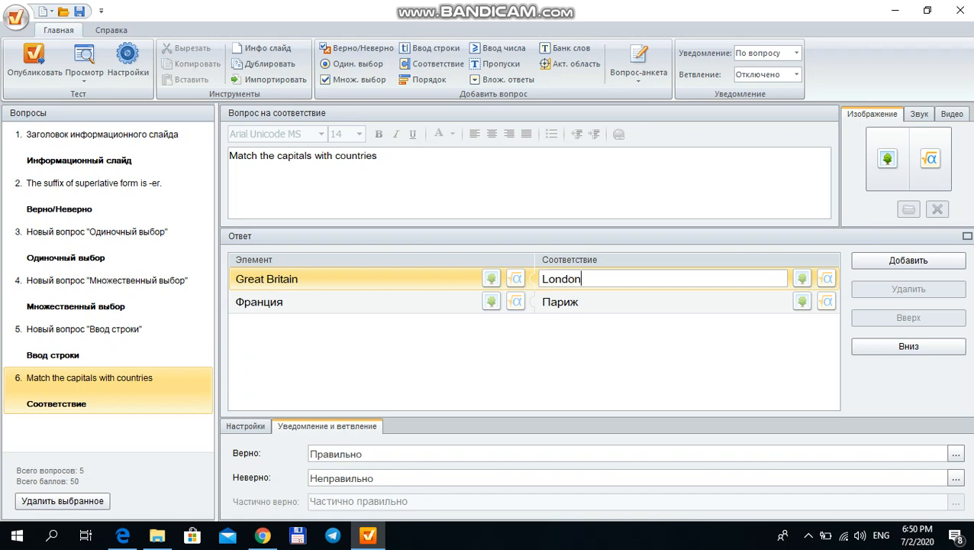
Step: Set the second matching pair to Uzbekistan and Tashkent
key(Tab)
text(Uzbe)
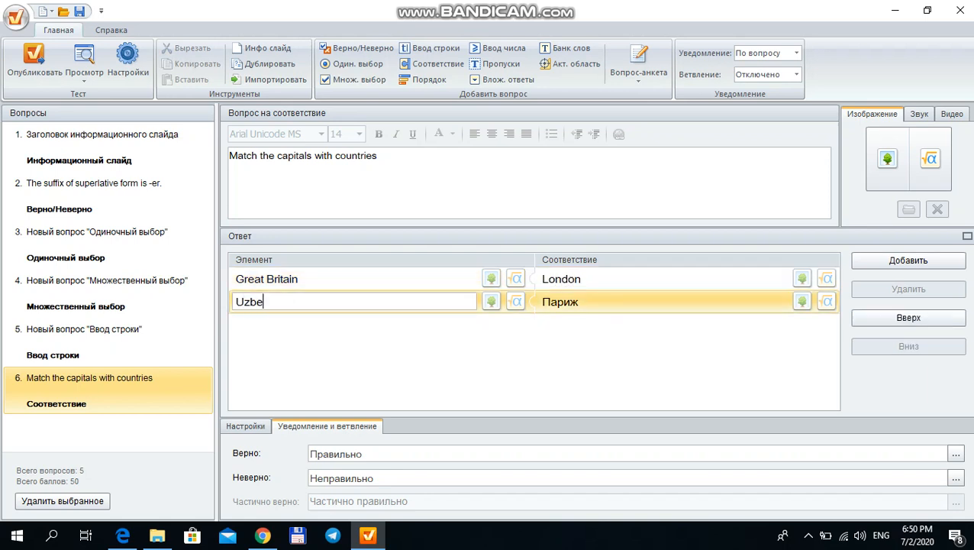
text(kistan)
key(Tab)
text(Tashkent)
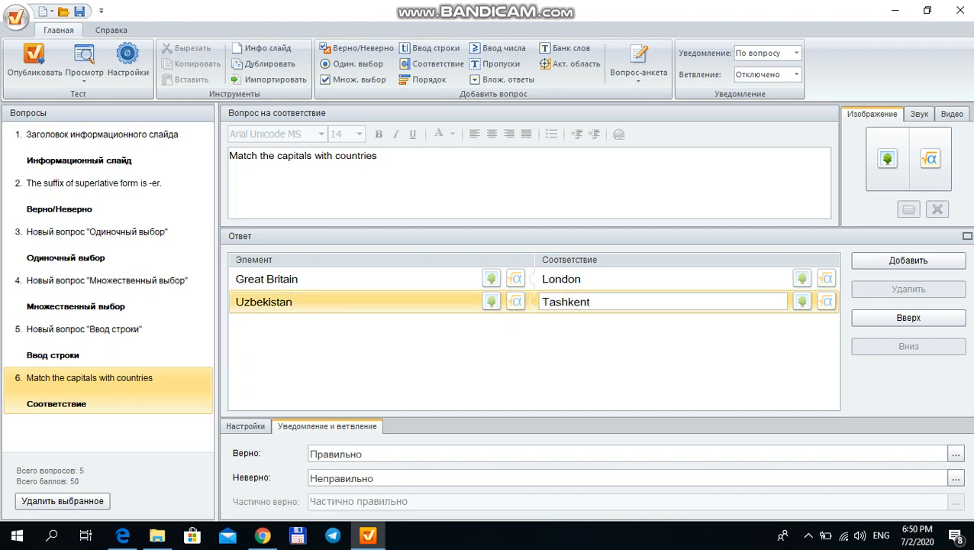
click(266, 279)
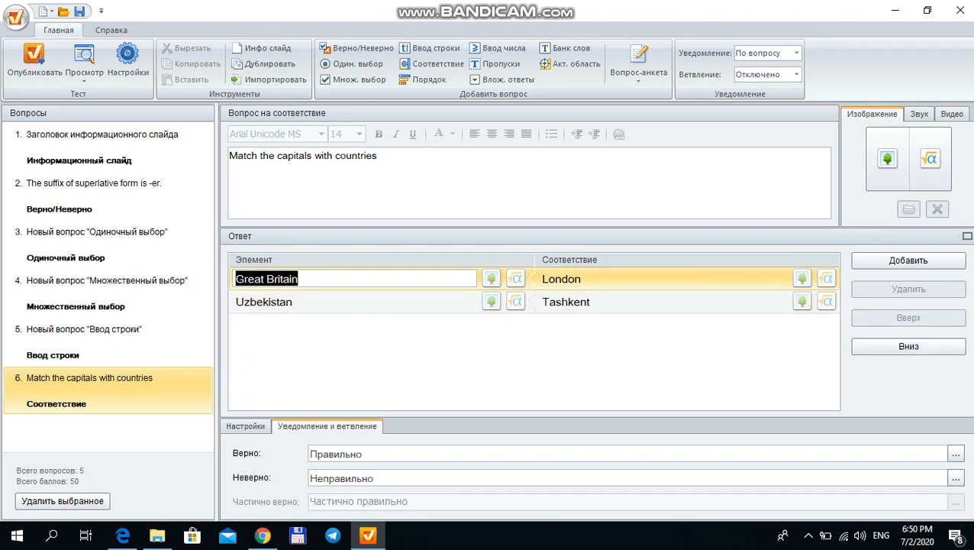
click(582, 279)
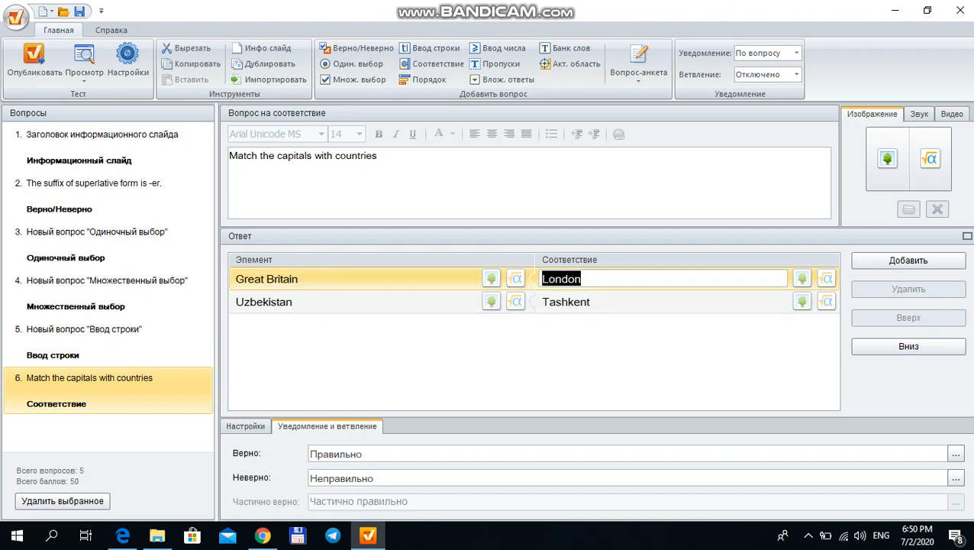
click(578, 301)
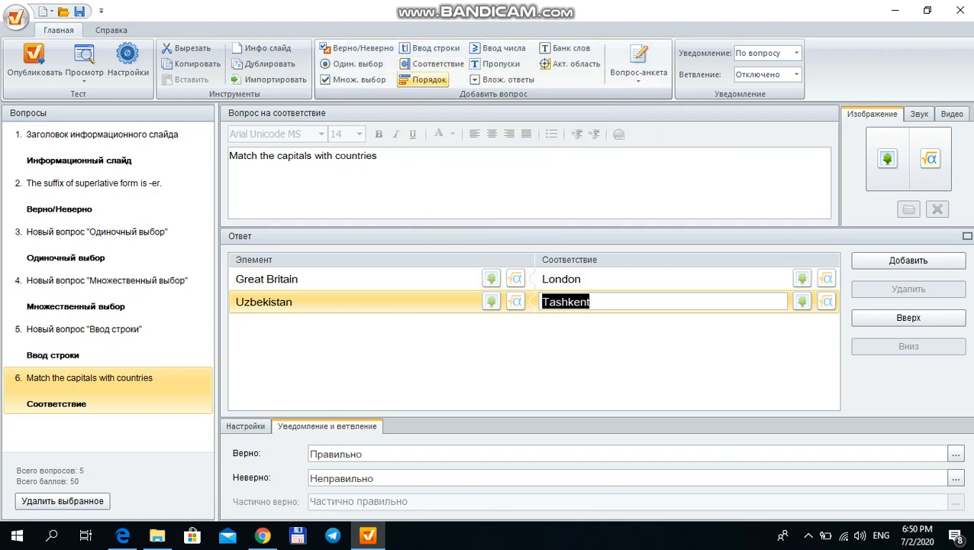
Step: Add an ordering question (Порядок) and a numeric-entry question (Ввод числа) to the test
click(424, 80)
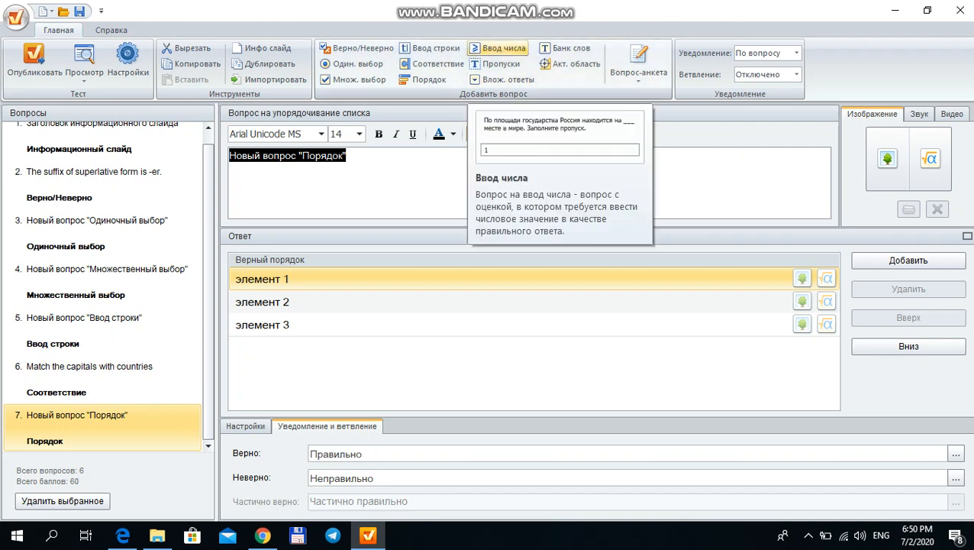
click(498, 48)
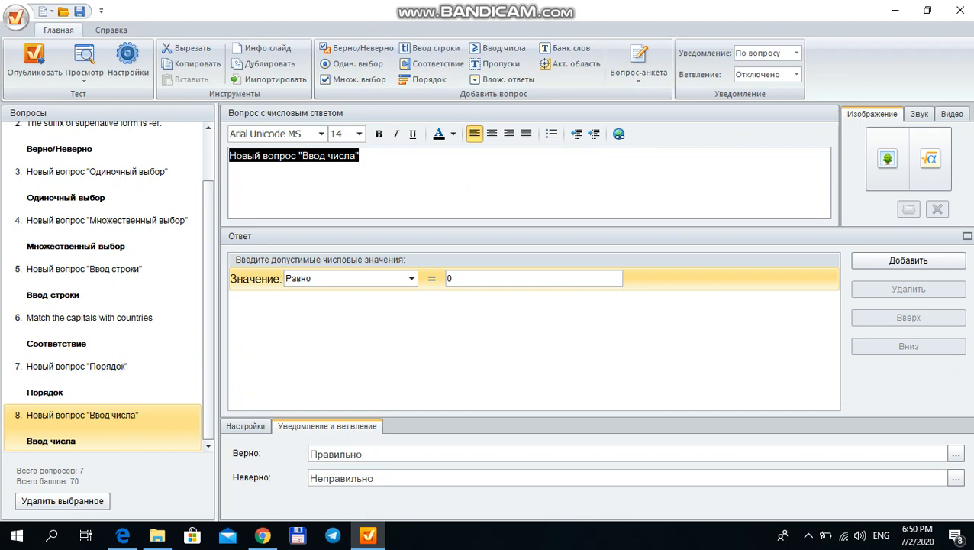
Step: Add a fill-in-the-blanks question (Пропуски) and give its blank two additional accepted words, both "jjjj"
click(497, 64)
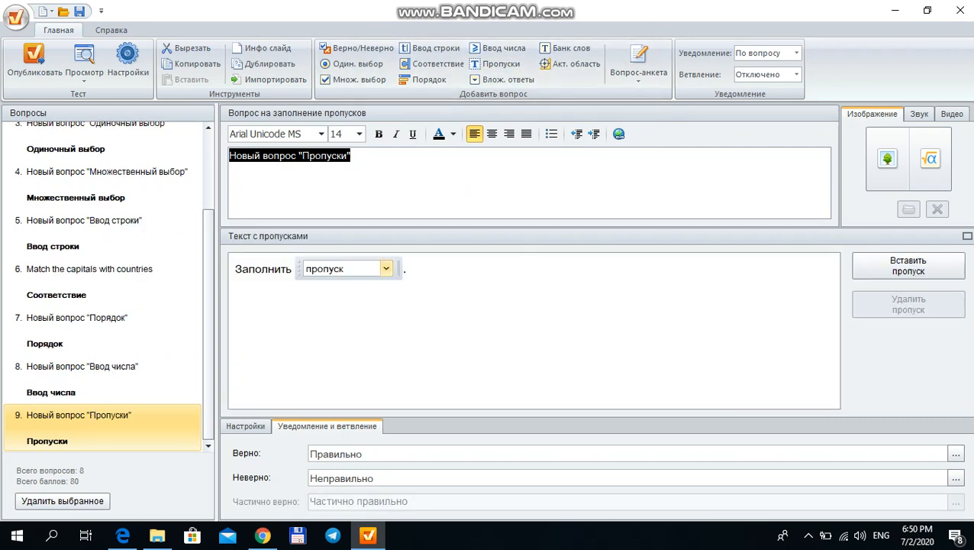
click(387, 268)
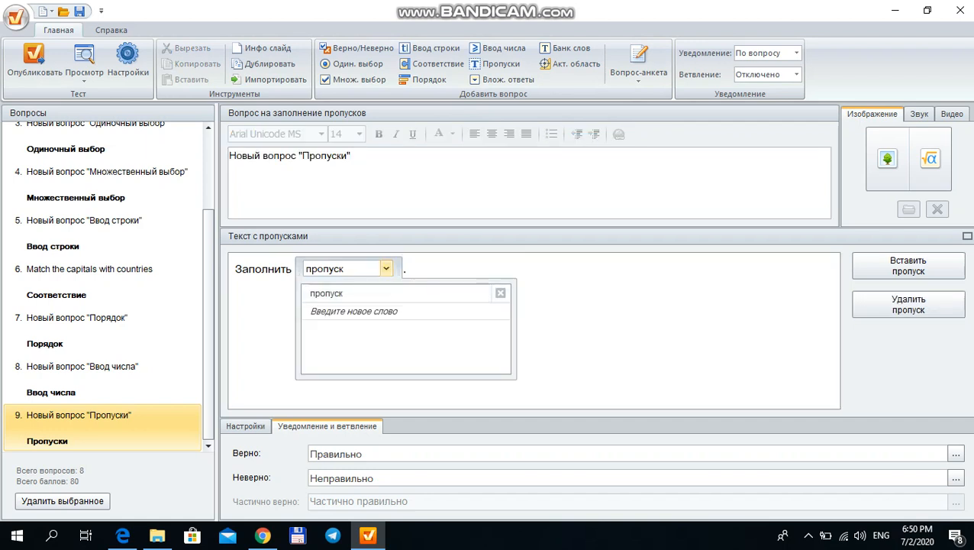
click(326, 293)
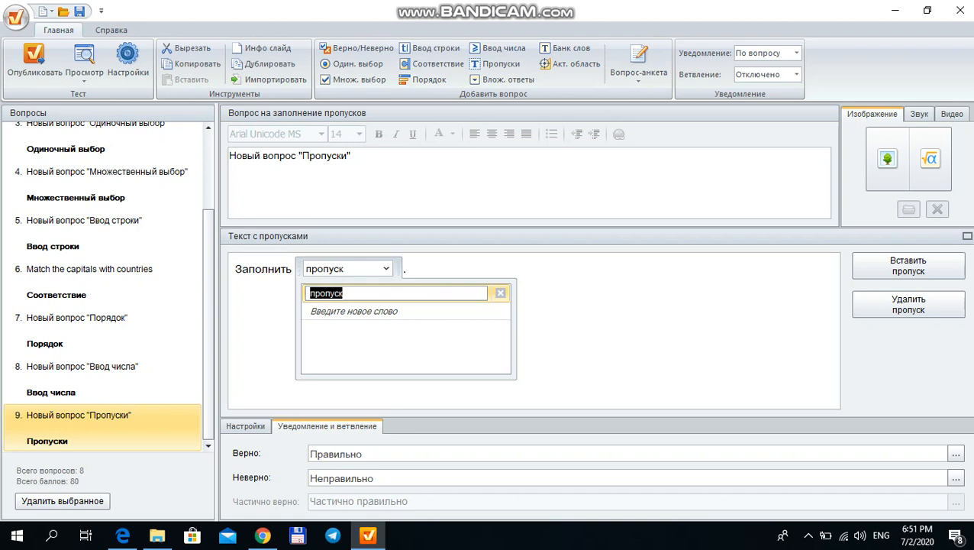
key(Return)
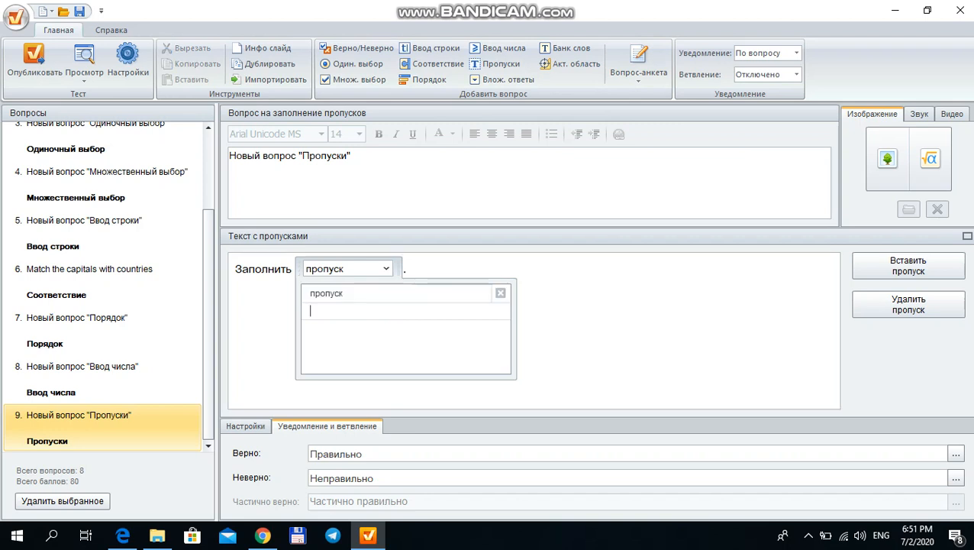
text(jjjj)
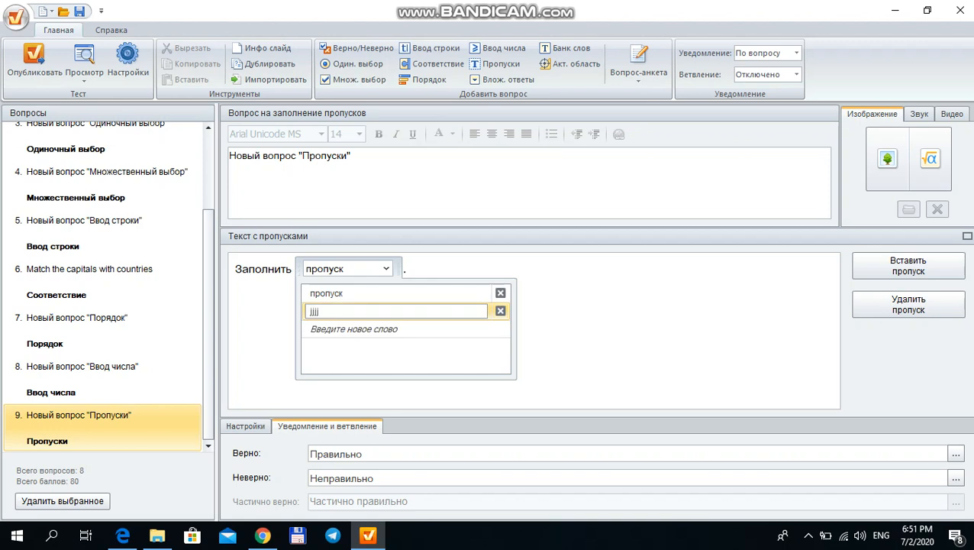
key(Return)
text(jjjj)
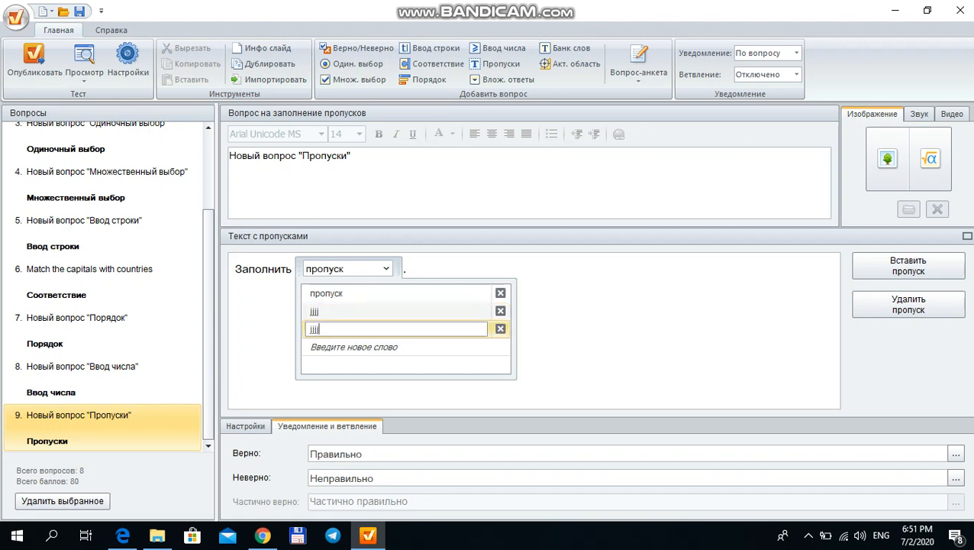
click(397, 293)
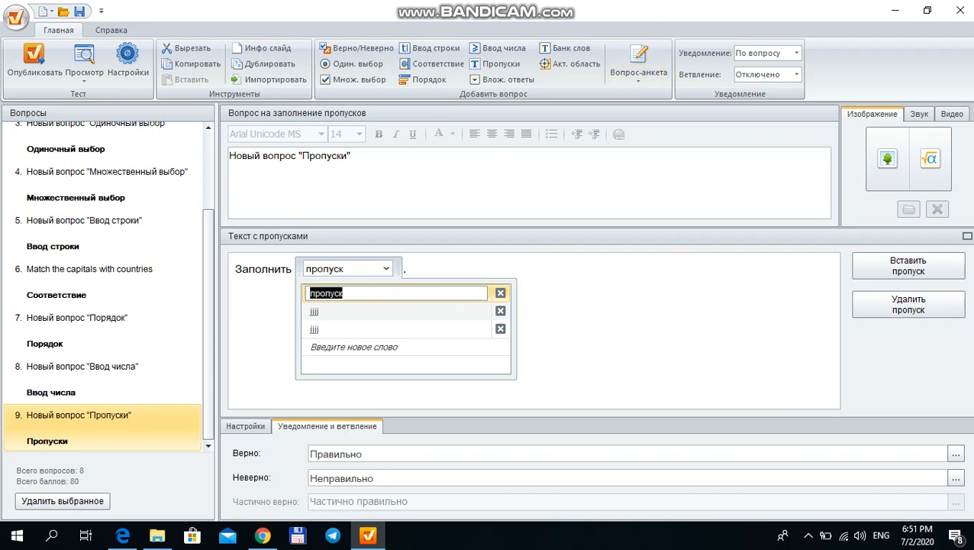
click(353, 158)
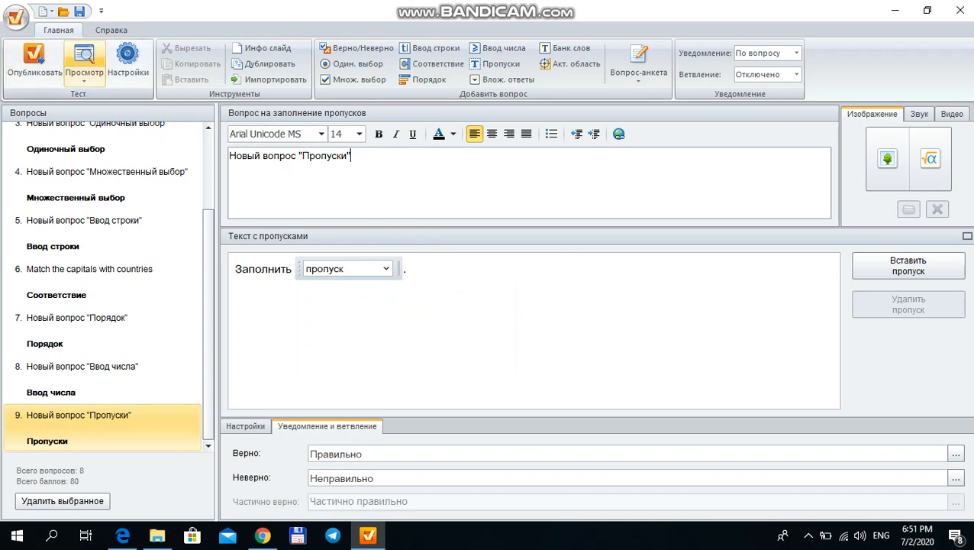
Step: Preview the quiz up to the multiple-choice question and submit Вариант 2 and Вариант 3 as its answer
click(84, 57)
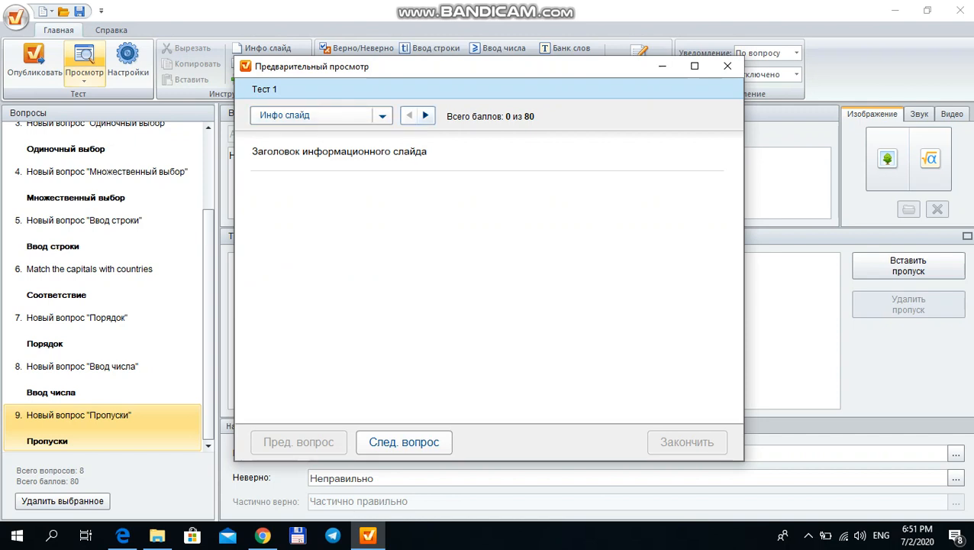
click(425, 116)
click(425, 115)
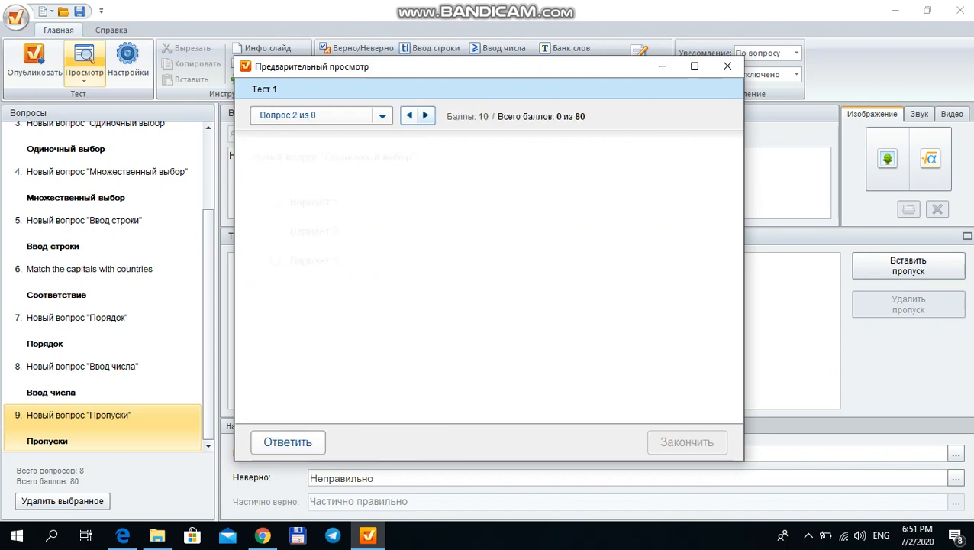
click(425, 115)
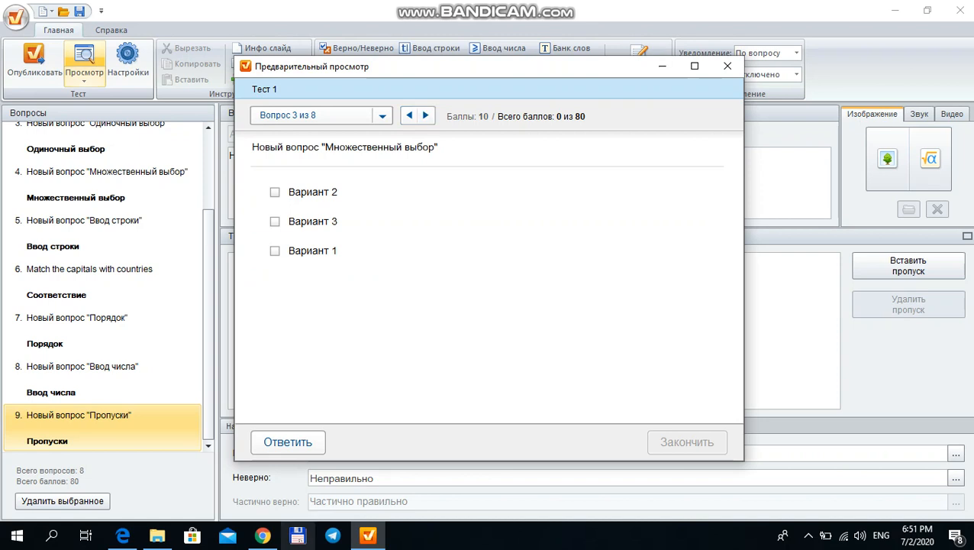
click(274, 191)
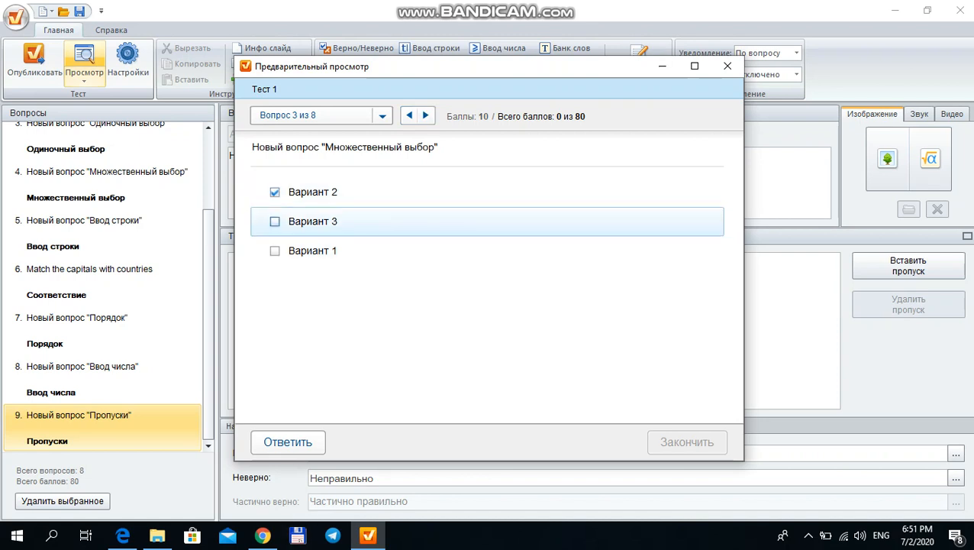
click(275, 221)
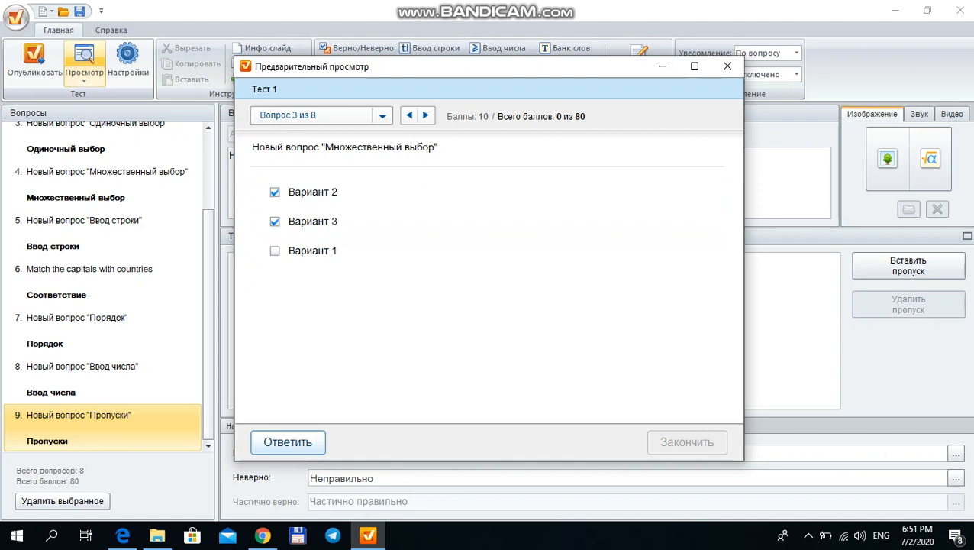
click(288, 442)
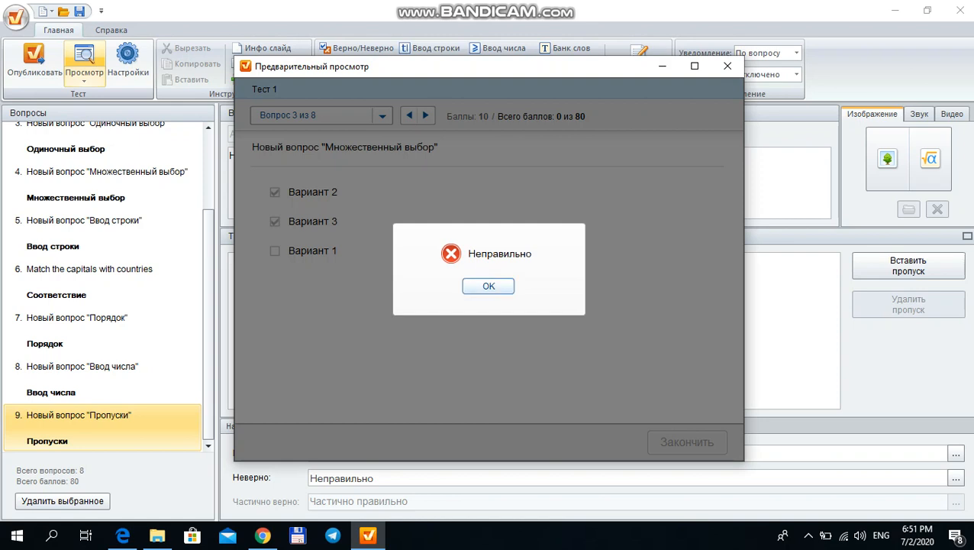
click(489, 287)
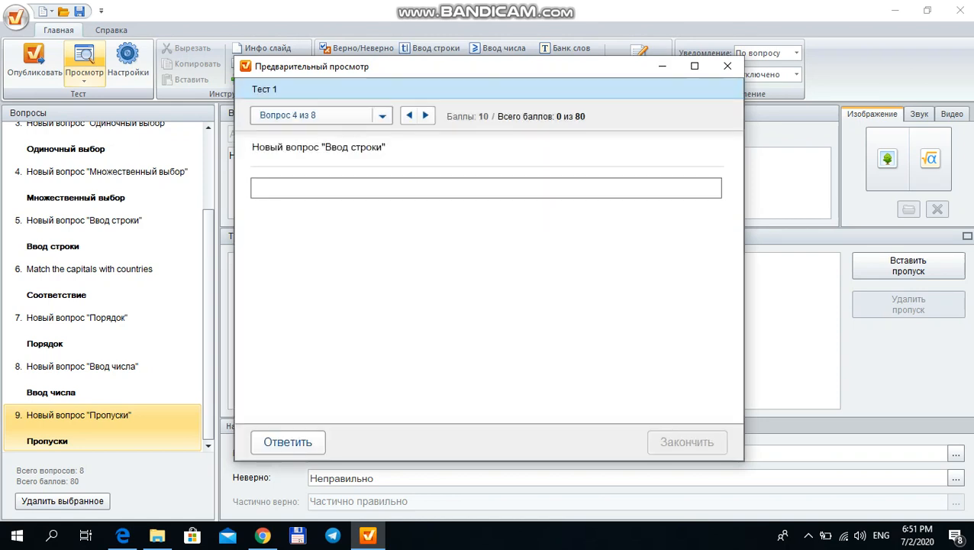
Step: Try the matching question in the preview by pairing Uzbekistan with Tashkent and Great Britain with London, and close the preview
click(426, 115)
click(426, 115)
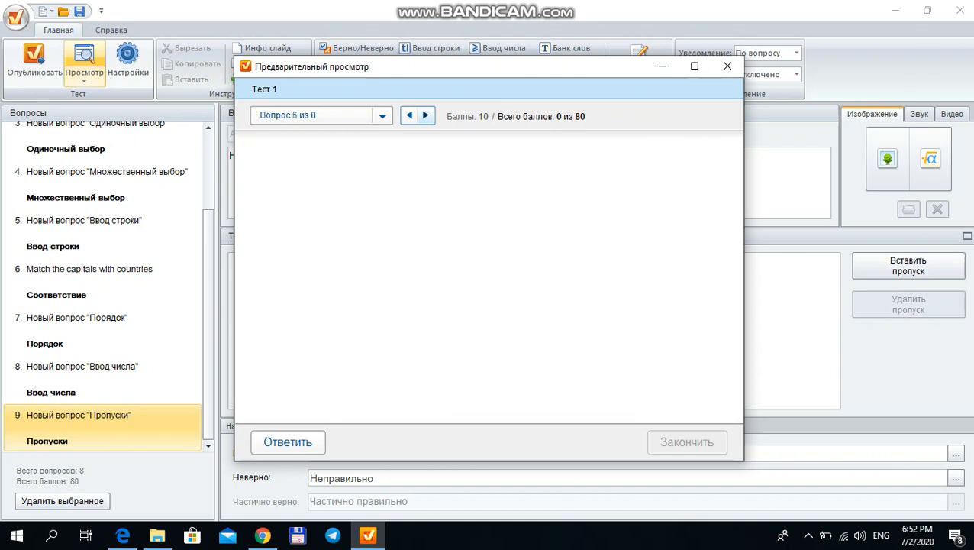
click(409, 115)
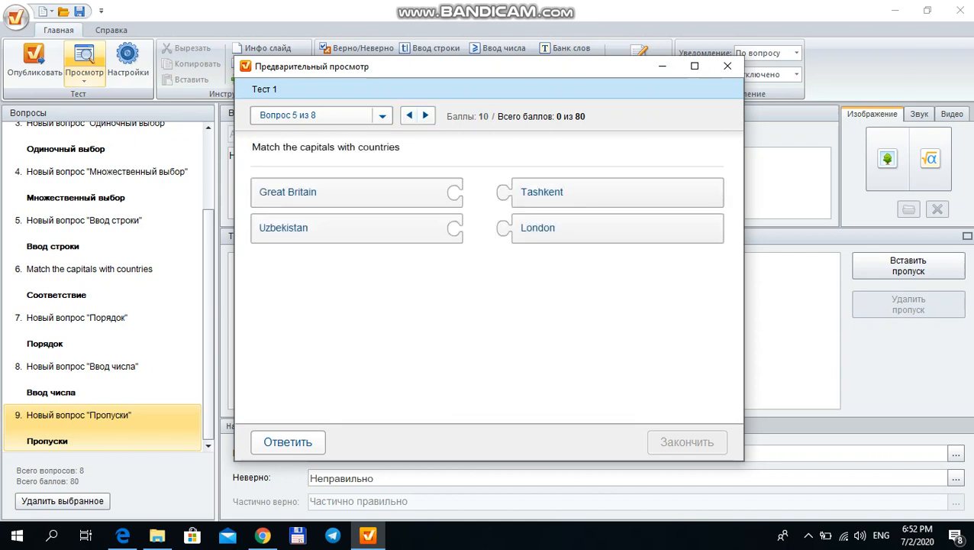
drag(538, 192, 503, 225)
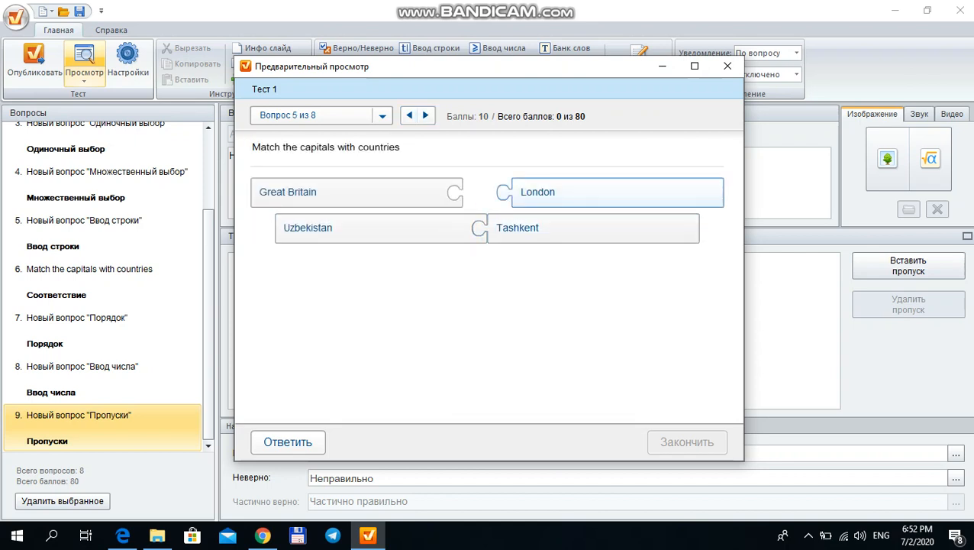
drag(538, 192, 481, 192)
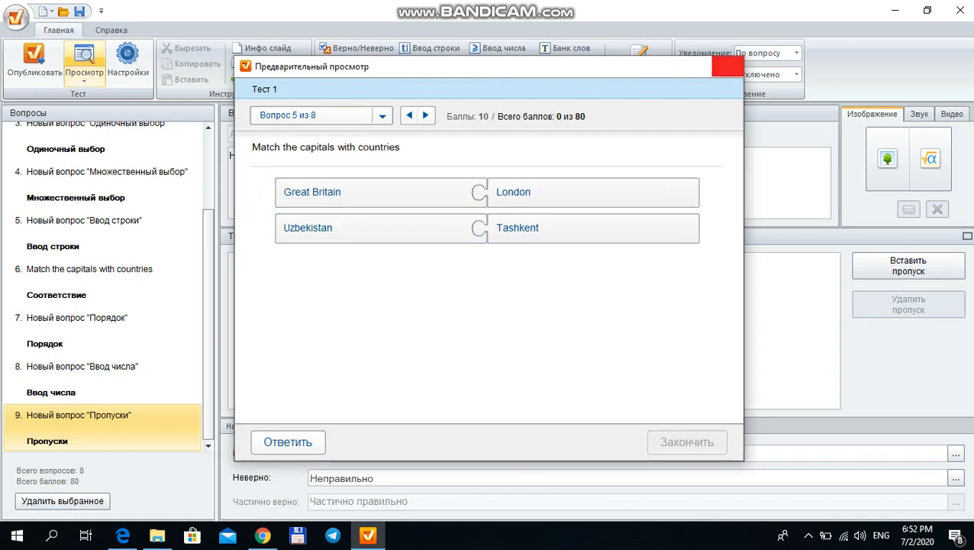
click(728, 65)
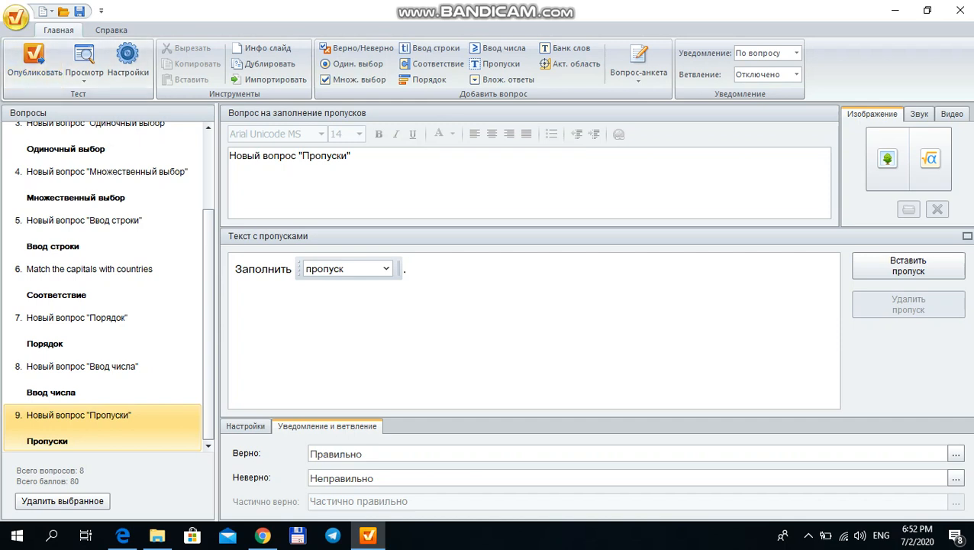
Step: Save the quiz under the name "Test 1 for tutorial" in the tutorial folder on drive D
click(16, 17)
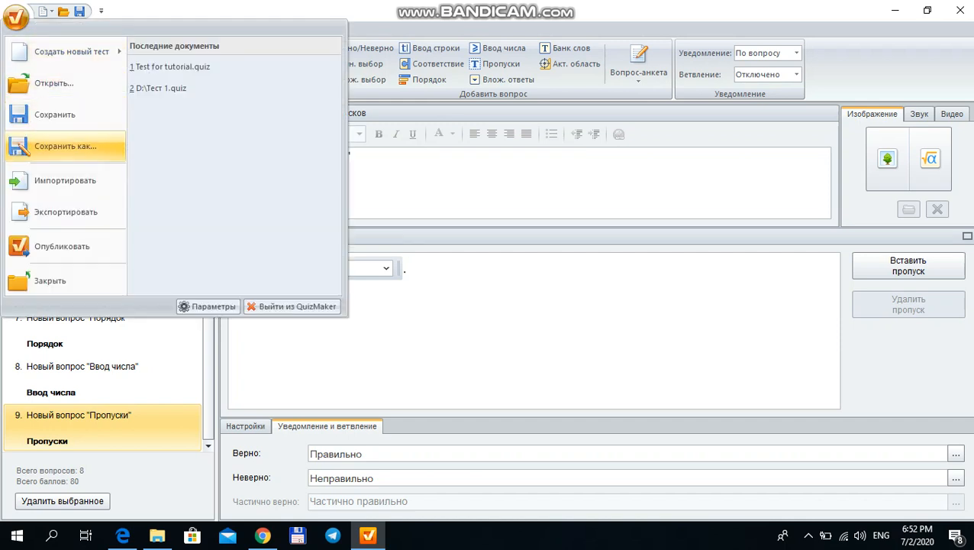
click(66, 146)
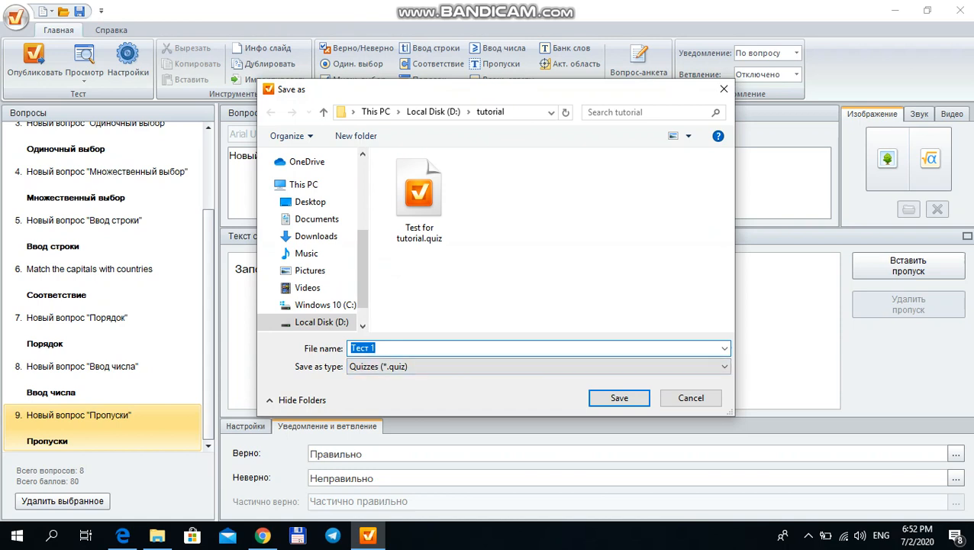
text(Test)
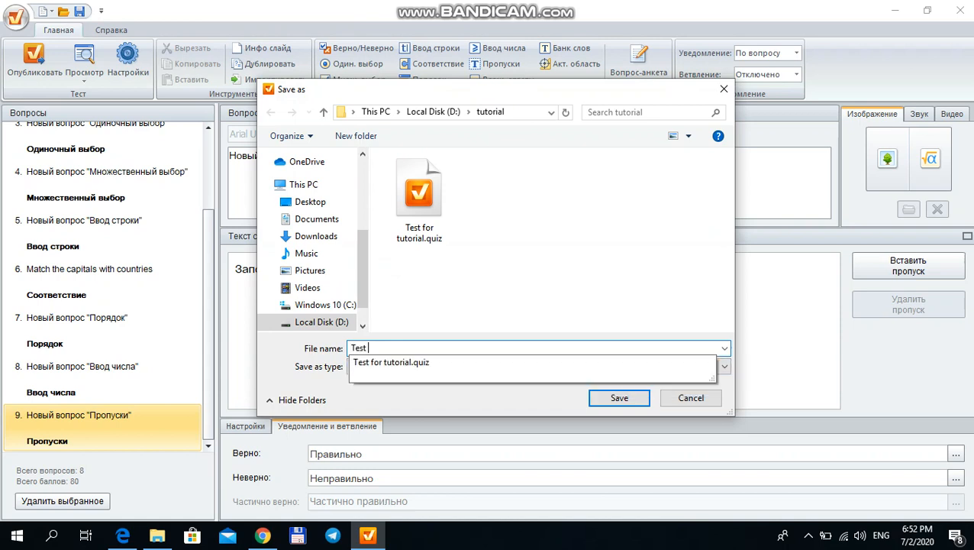
text( 1 for)
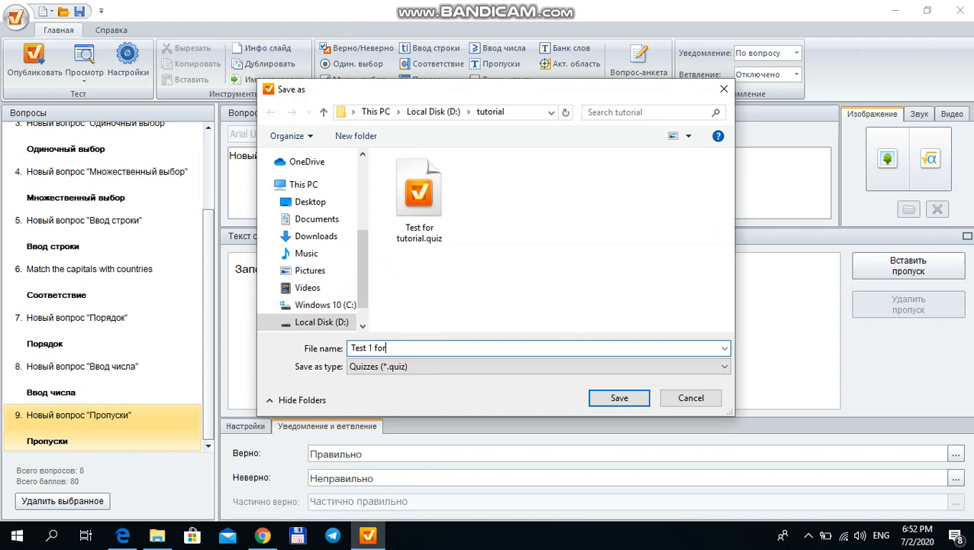
text( tutorial)
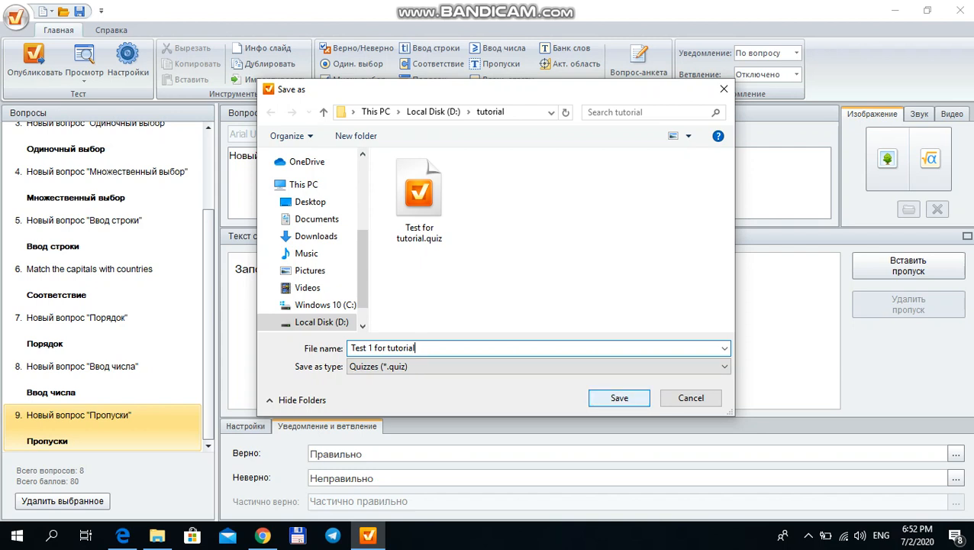
key(Return)
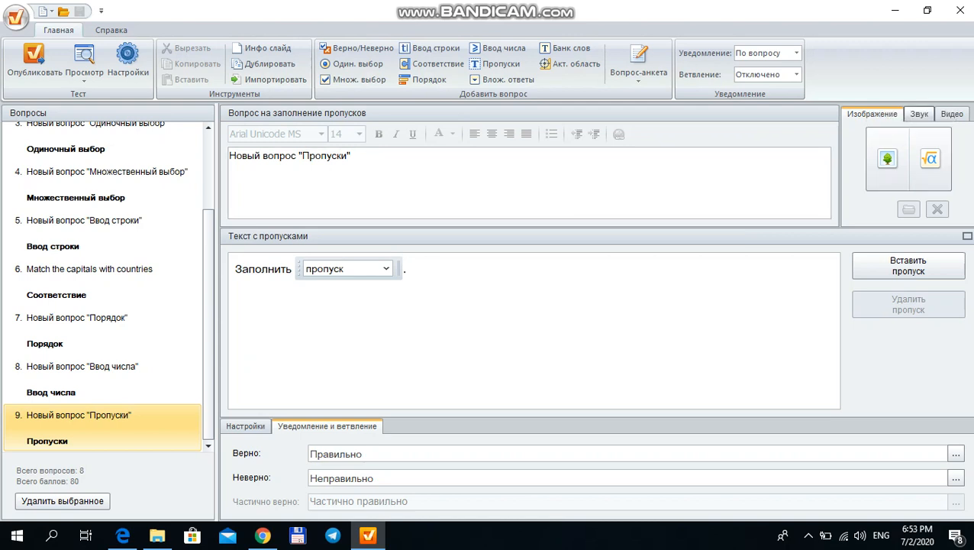
Step: Attach the picture photo_2020-07-02_01-47-27 to the fill-in-the-blanks question
click(887, 159)
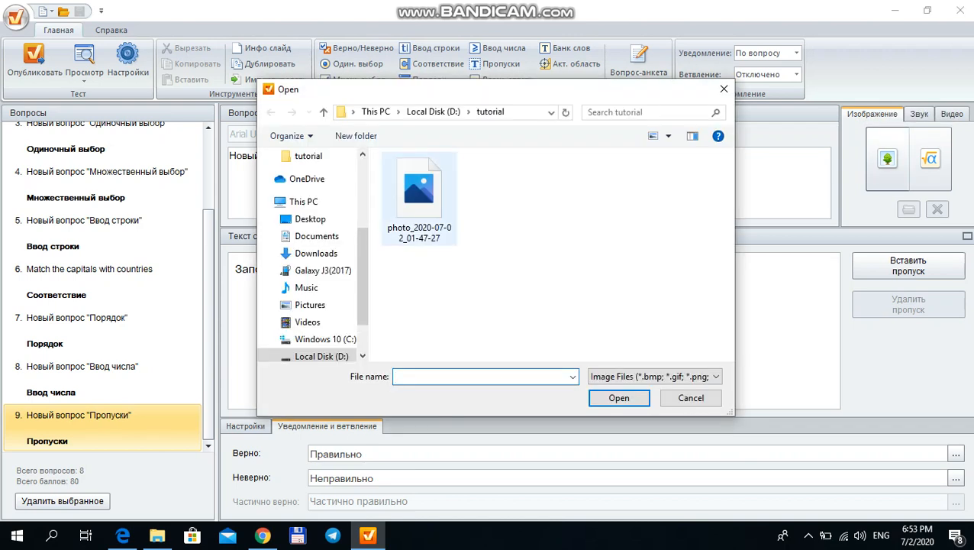
click(419, 195)
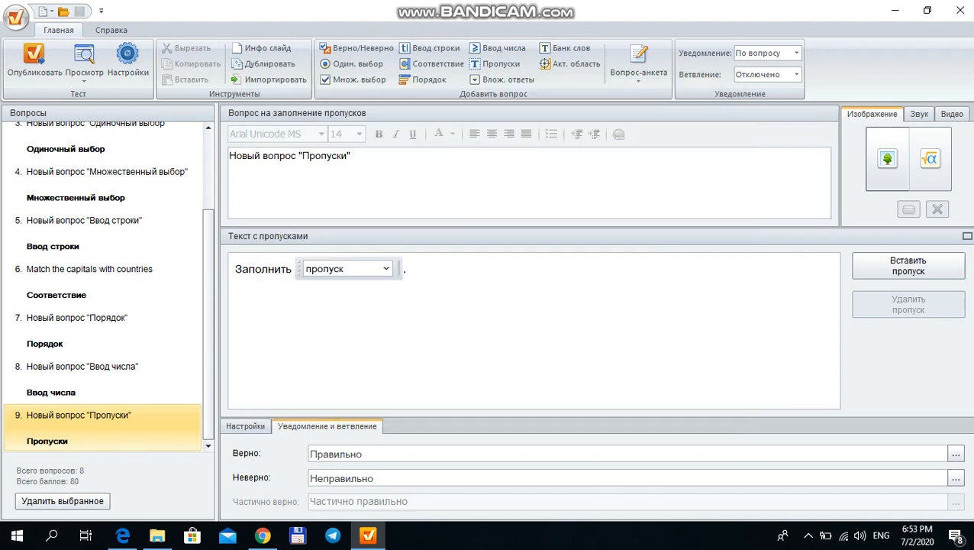
click(619, 398)
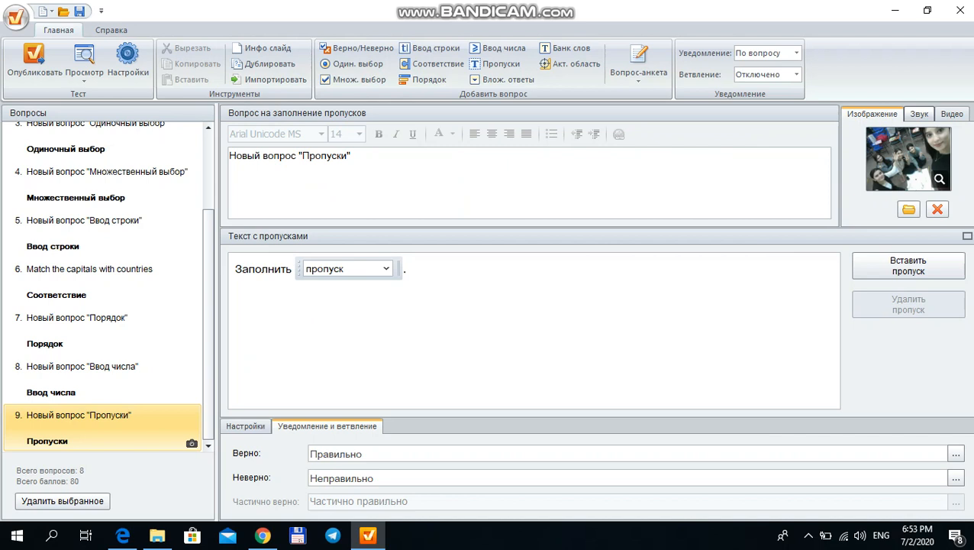
Step: Attach the sound file Track01 to the fill-in-the-blanks question
click(919, 114)
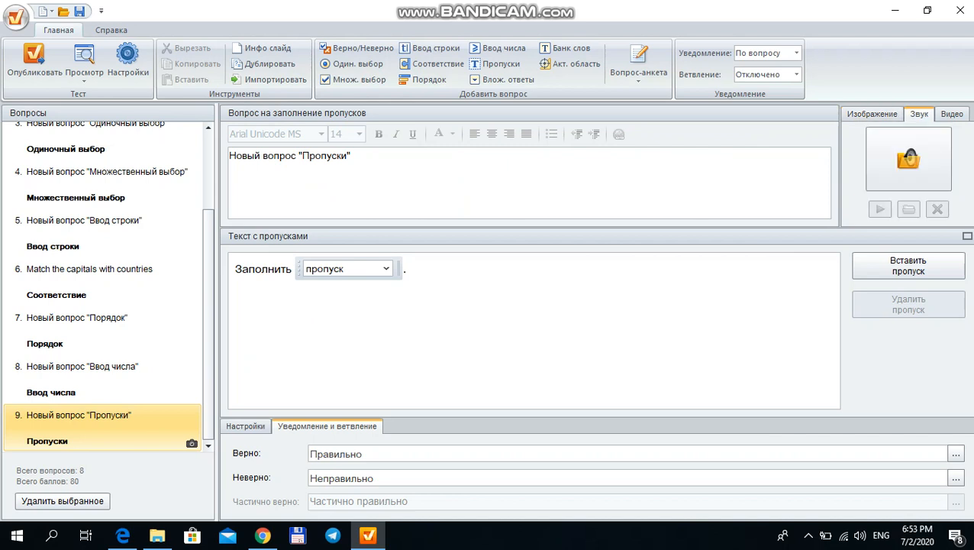
click(909, 159)
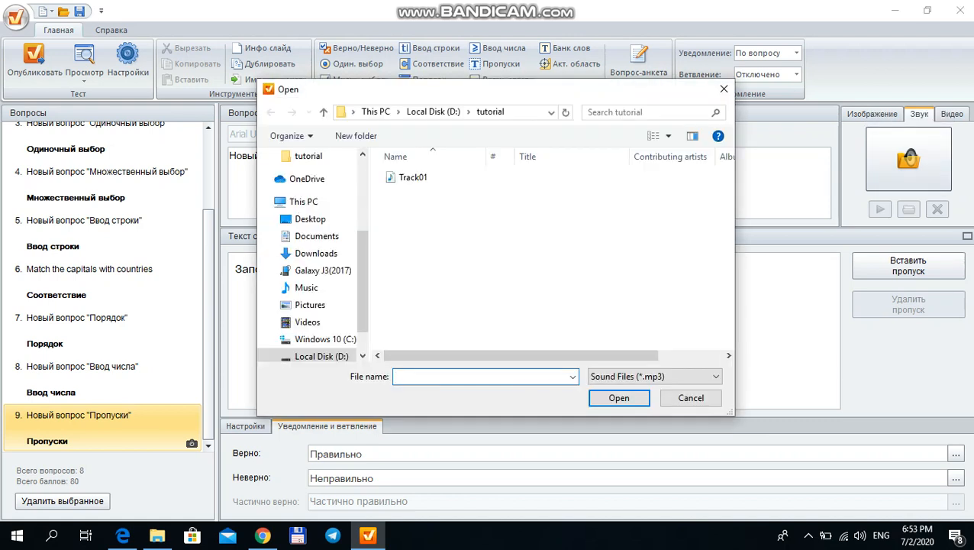
click(413, 177)
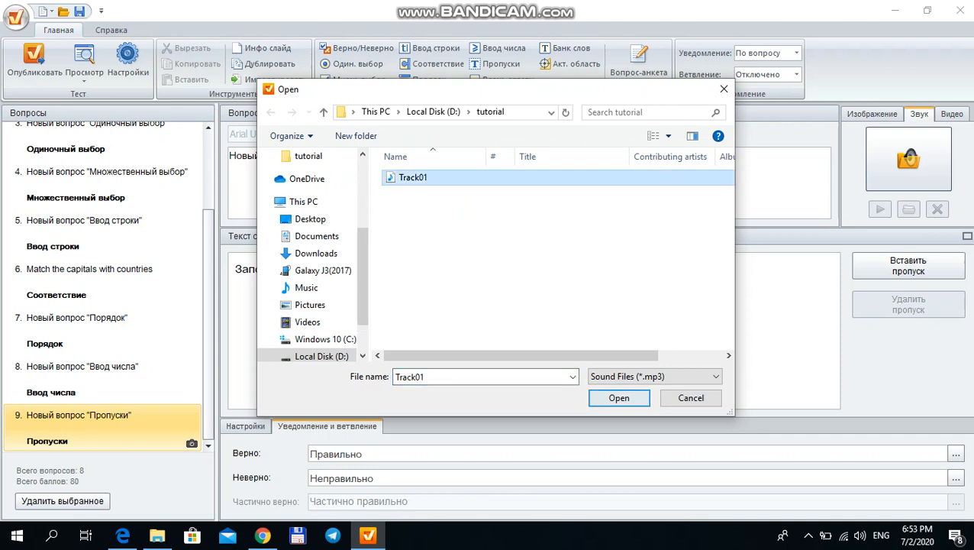
click(619, 398)
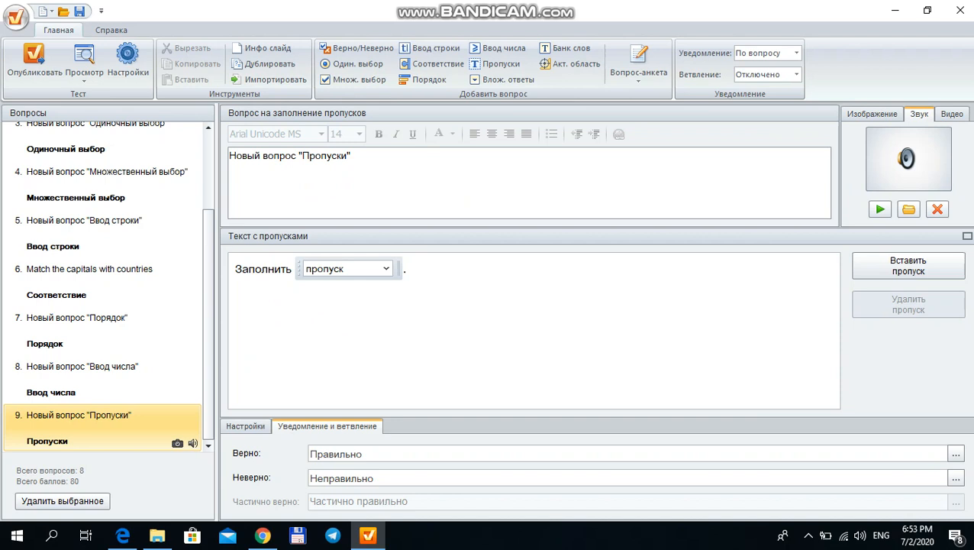
Step: Attach the video VTS_01_1 to the fill-in-the-blanks question and close its playback window
click(952, 114)
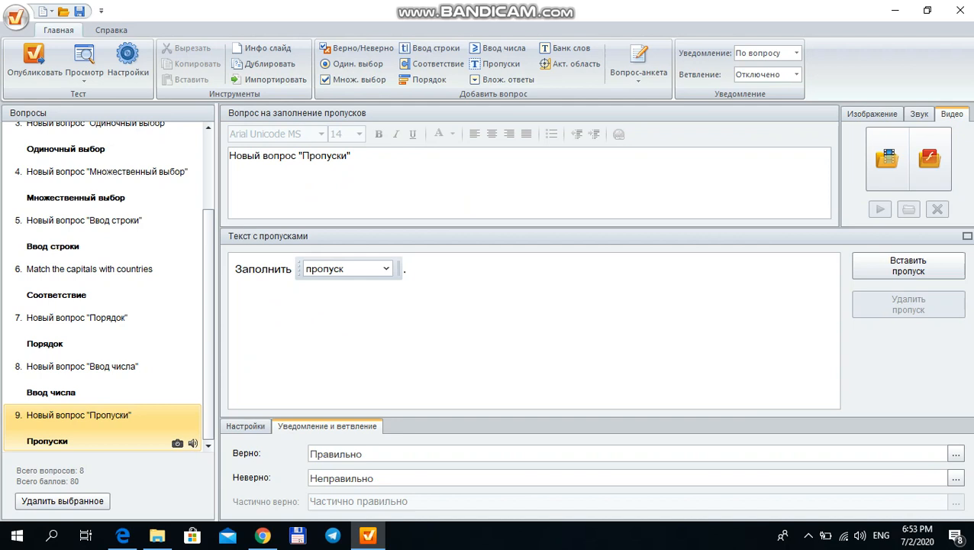
click(887, 158)
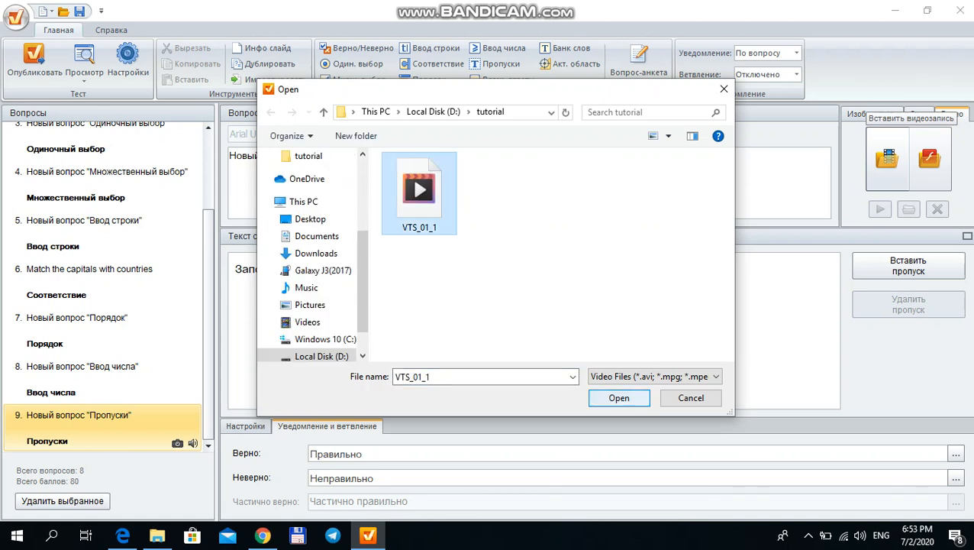
click(619, 398)
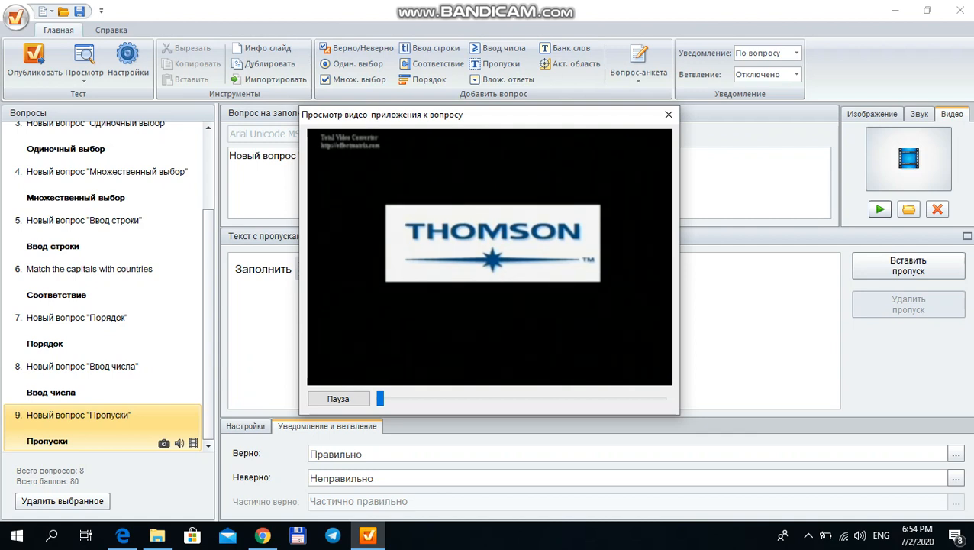
click(669, 115)
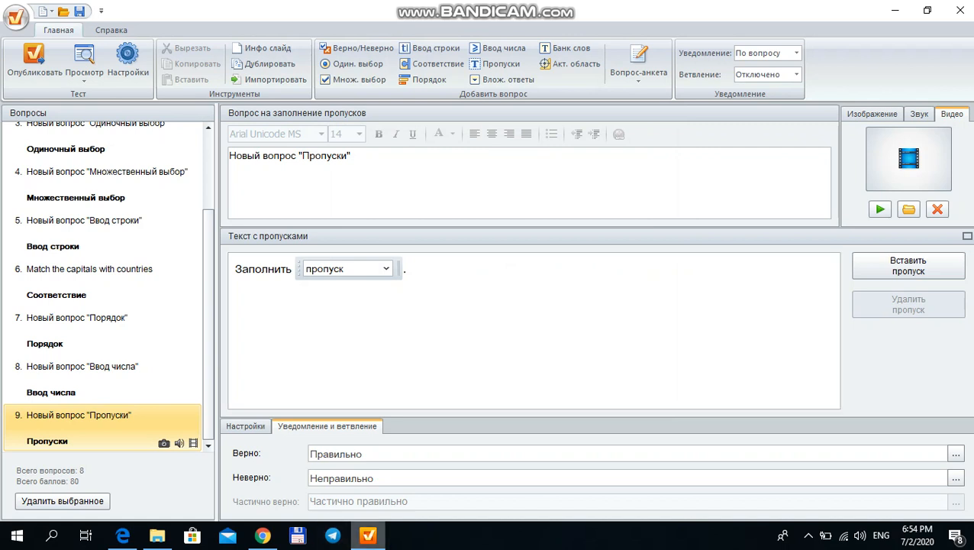
mouse_move(368, 535)
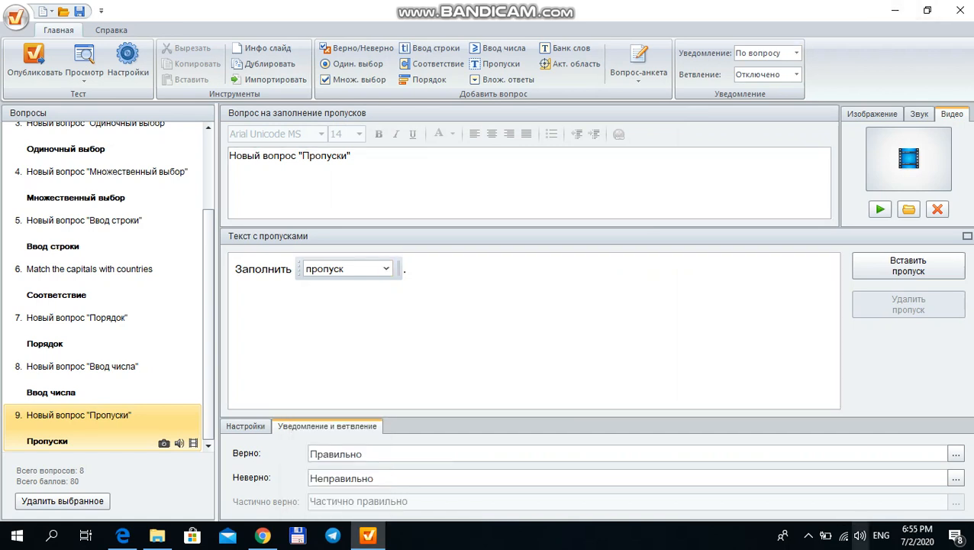
click(808, 535)
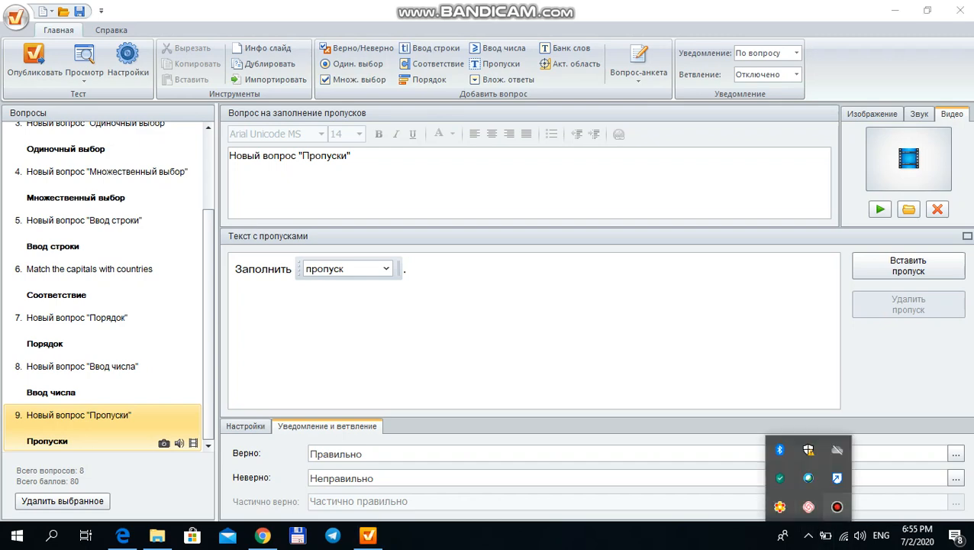